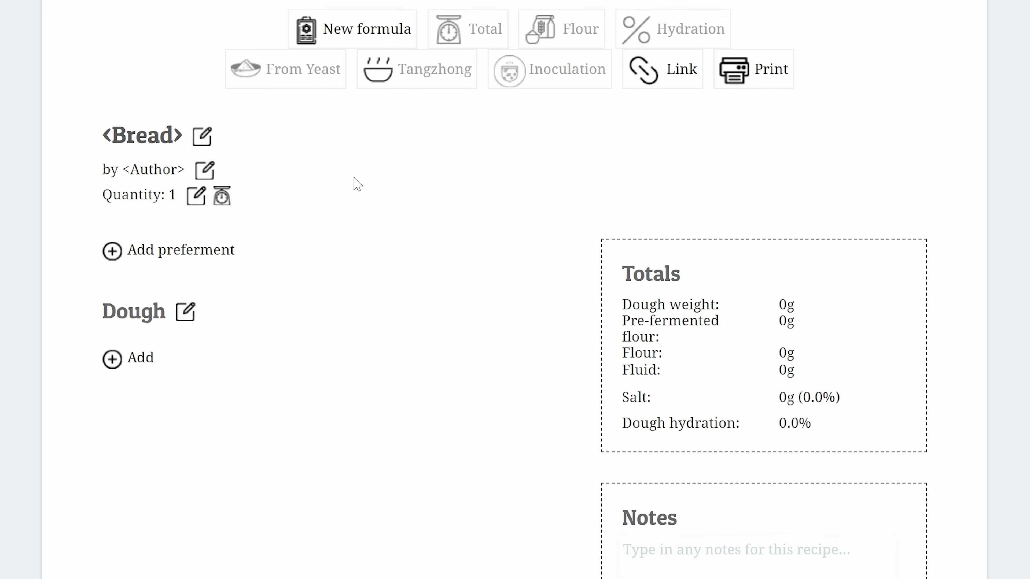
Name the bread formula "Test Bread"
{"action": "left_click", "coordinate": [157, 147]}
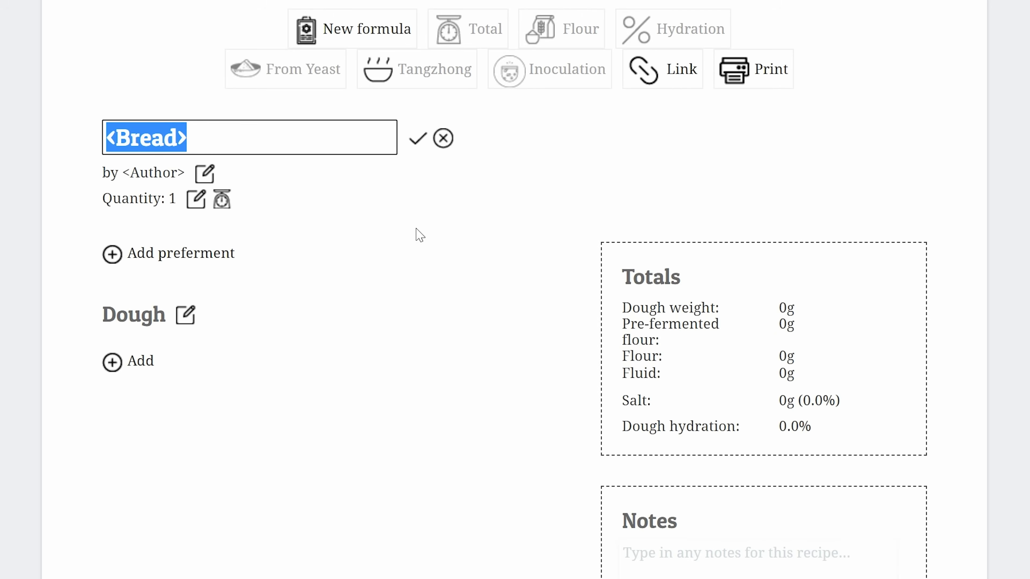
{"action": "type", "text": "Test Bread"}
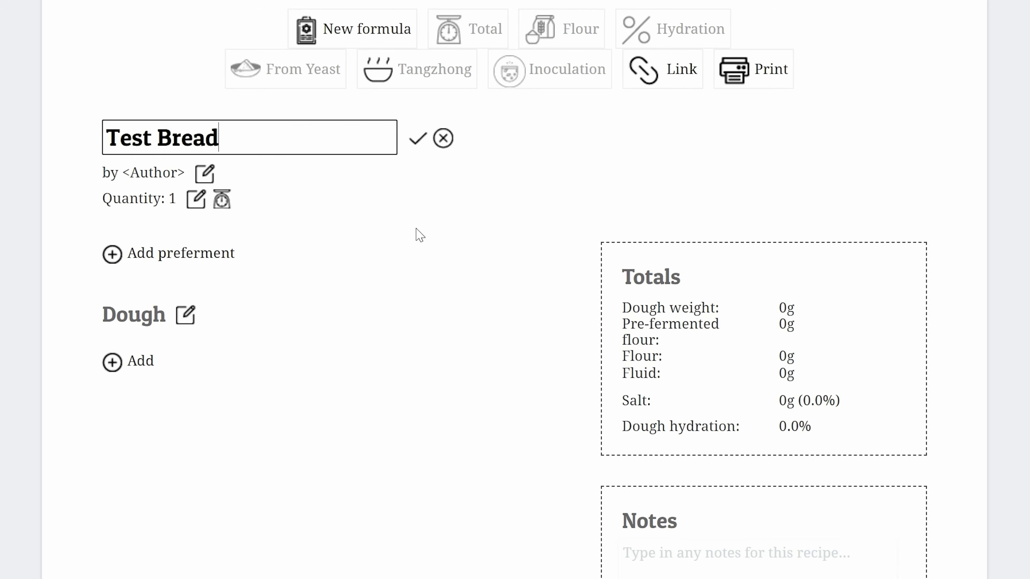
{"action": "key", "text": "Return"}
Enter the author's full name in the formula's byline
{"action": "left_click", "coordinate": [172, 168]}
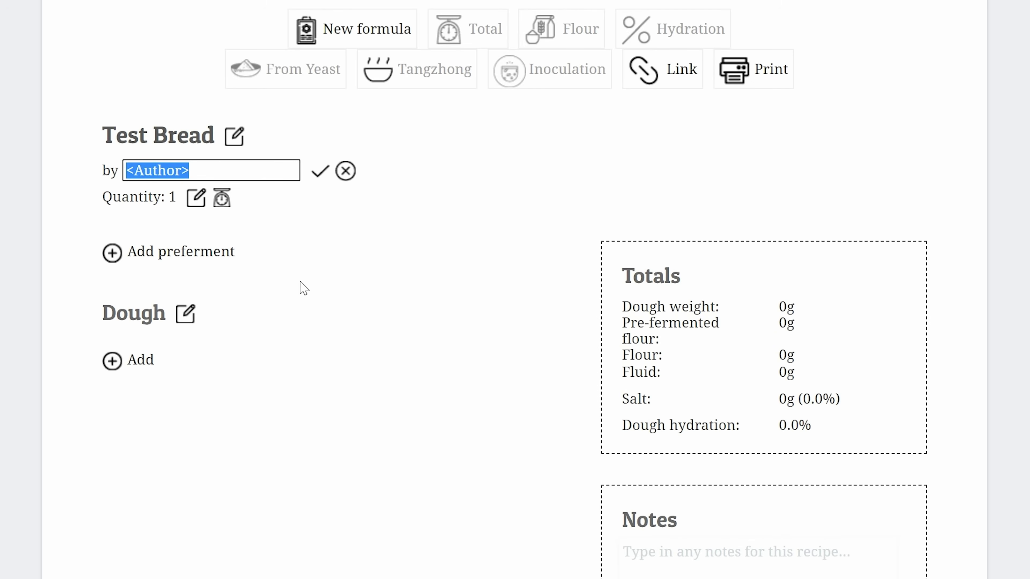
{"action": "type", "text": "Sune Trid"}
{"action": "key", "text": "BackSpace"}
{"action": "key", "text": "BackSpace"}
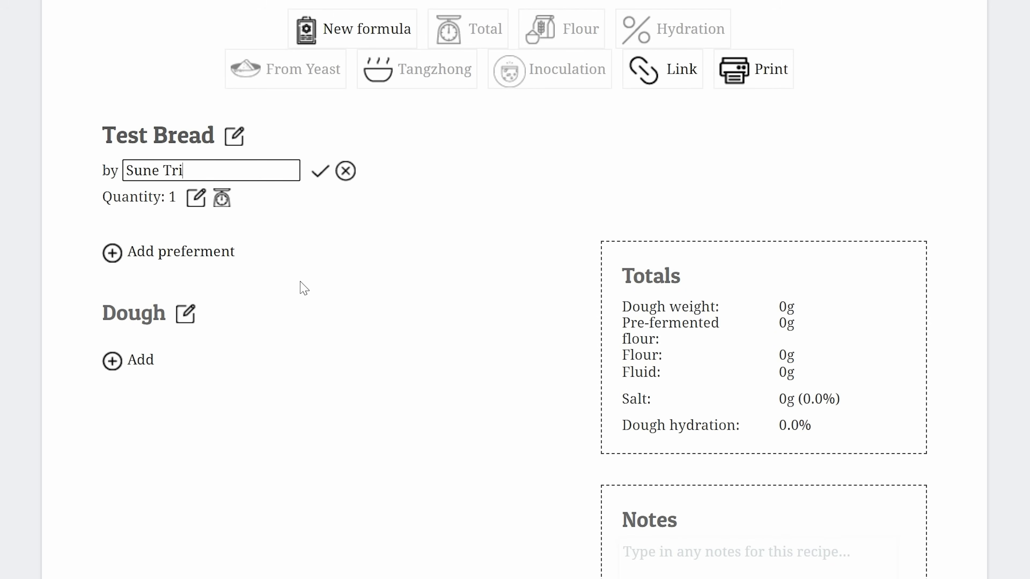
{"action": "type", "text": "udslev"}
{"action": "key", "text": "Return"}
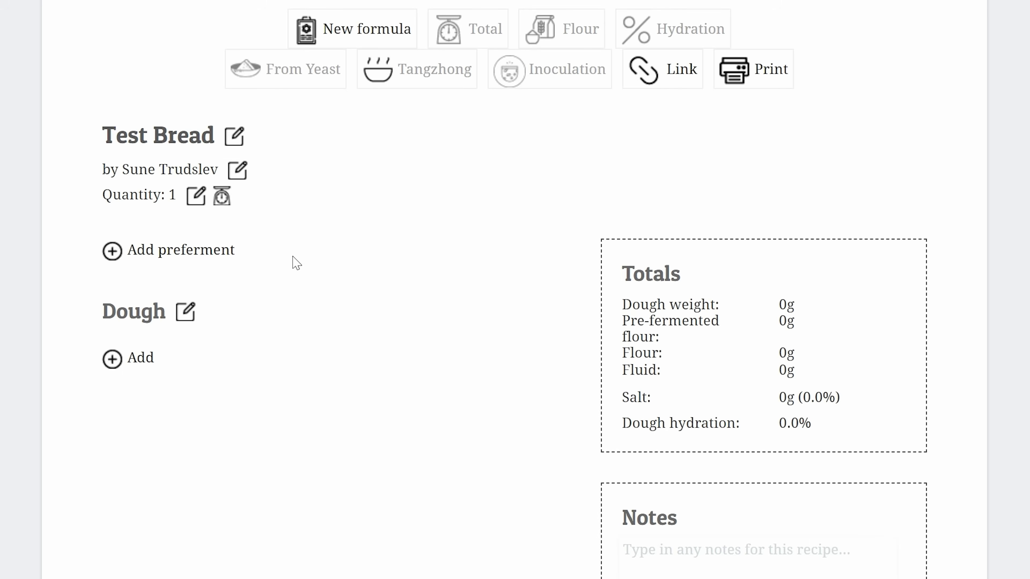
Add 800 g of "bread flour" to the dough as an ingredient of type Flour
{"action": "scroll", "coordinate": [214, 354], "scroll_direction": "down", "scroll_amount": 2}
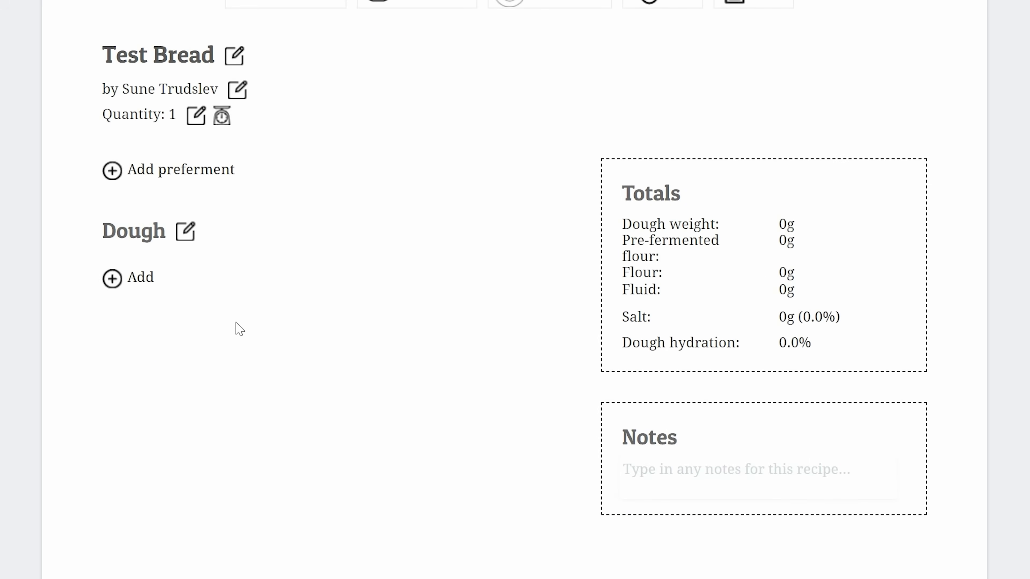
{"action": "scroll", "coordinate": [183, 330], "scroll_direction": "up", "scroll_amount": 2}
{"action": "left_click", "coordinate": [142, 363]}
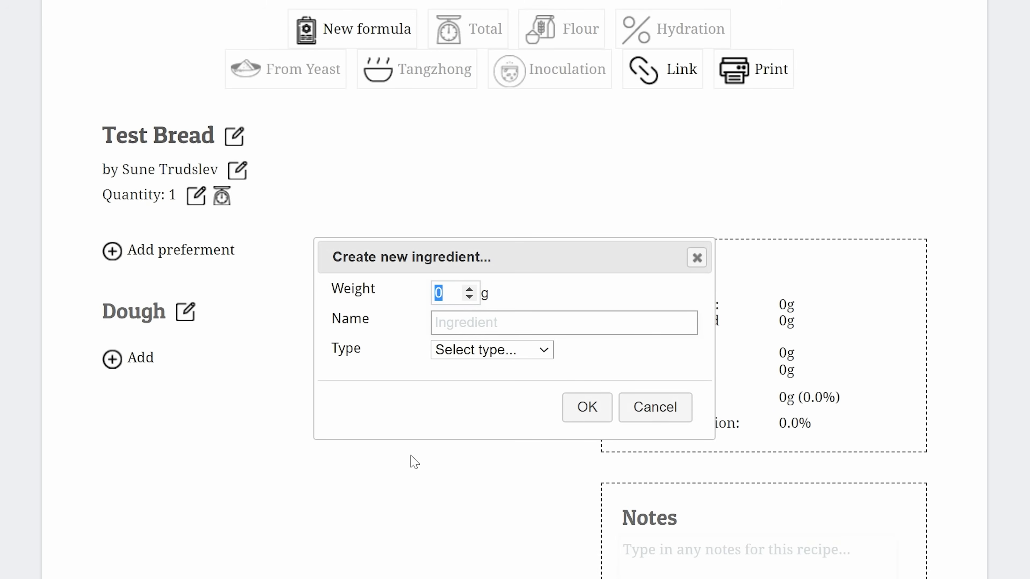
{"action": "type", "text": "800"}
{"action": "key", "text": "Tab"}
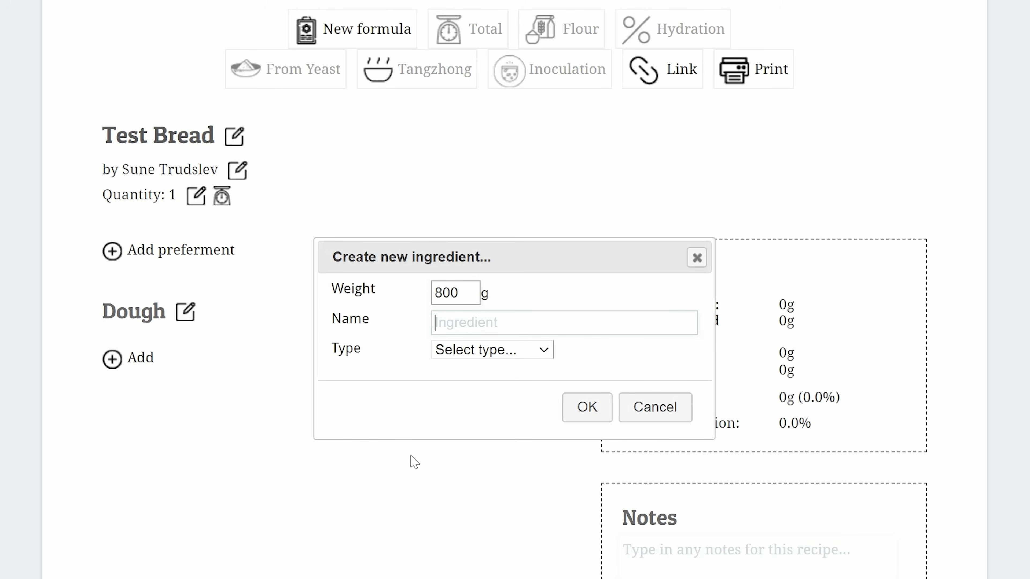
{"action": "type", "text": "bread flour"}
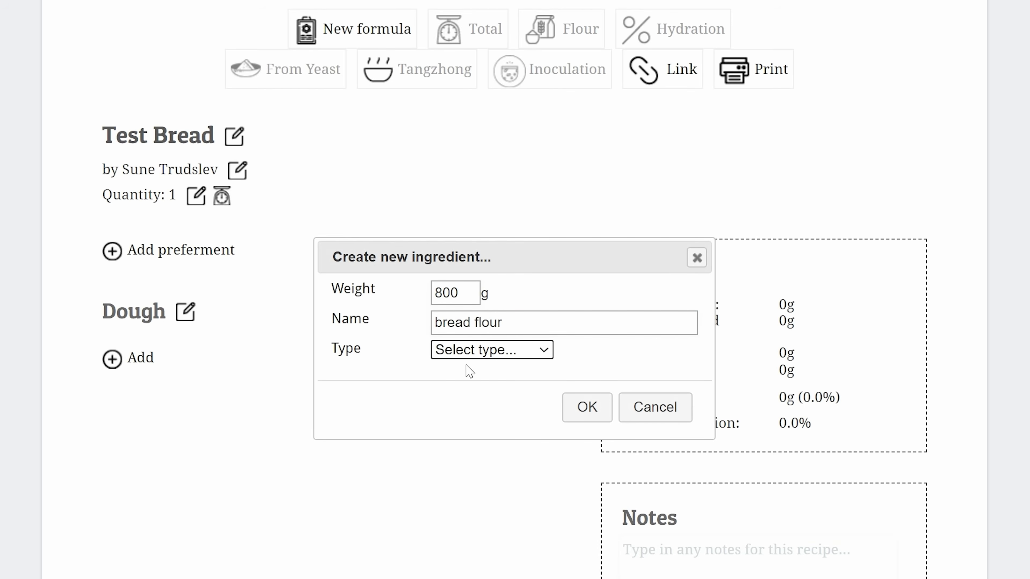
{"action": "left_click", "coordinate": [478, 353]}
{"action": "left_click", "coordinate": [462, 384]}
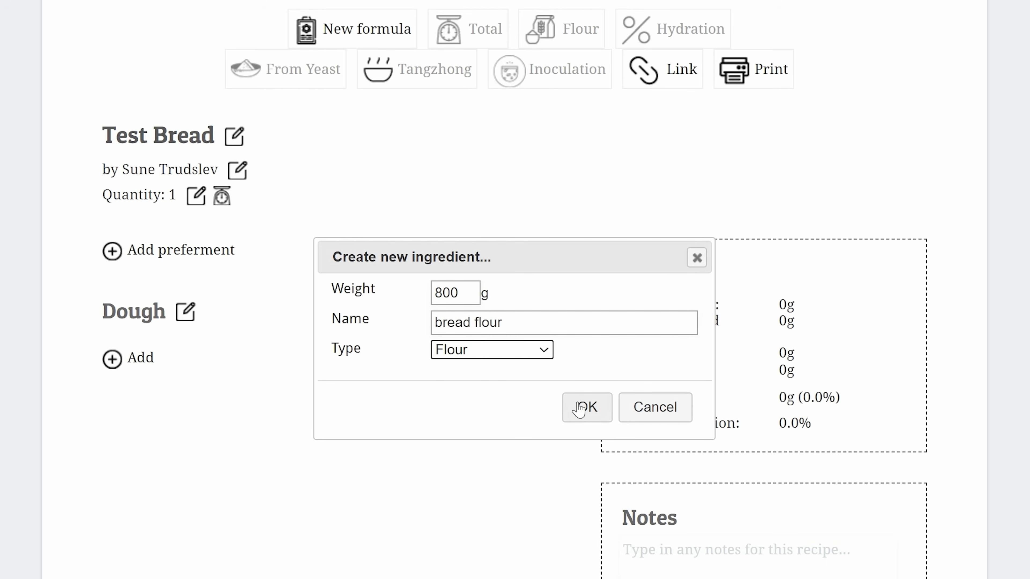
{"action": "left_click", "coordinate": [601, 416]}
Add 200 g of "rye flour" to the dough as an ingredient of type Flour
{"action": "left_click", "coordinate": [142, 404]}
{"action": "type", "text": "200"}
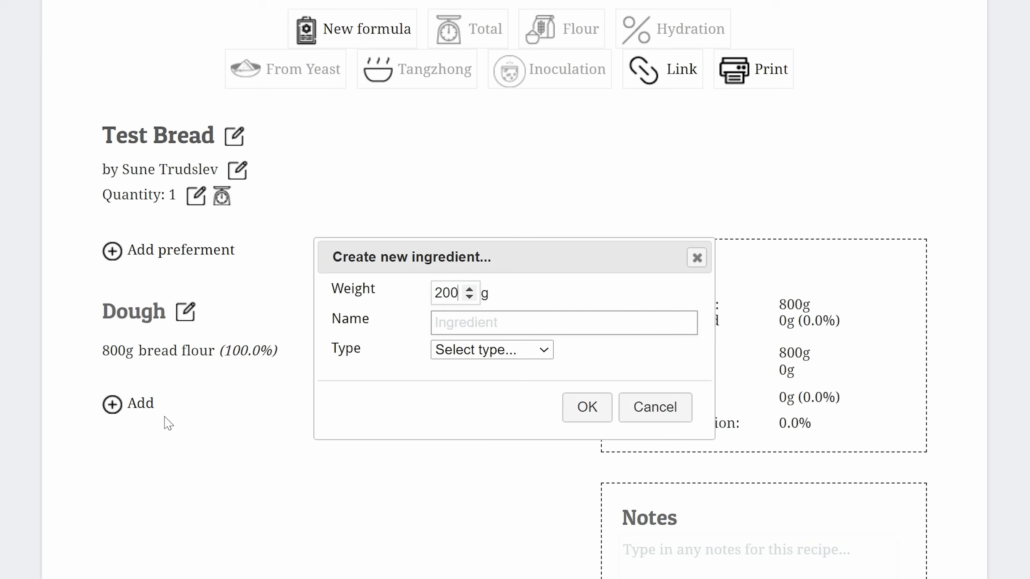
{"action": "key", "text": "Tab"}
{"action": "type", "text": "rye"}
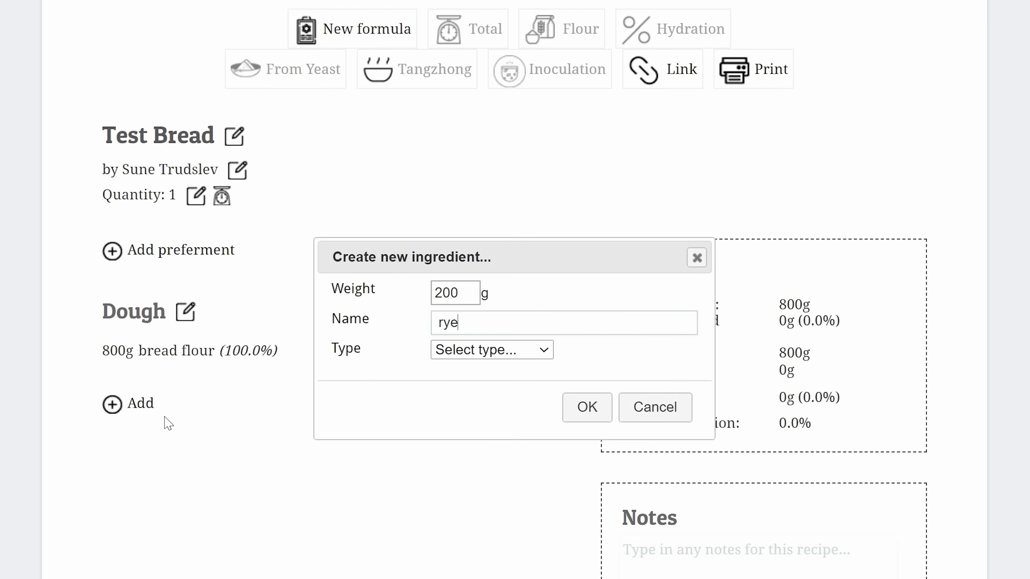
{"action": "type", "text": " flour"}
{"action": "key", "text": "Tab"}
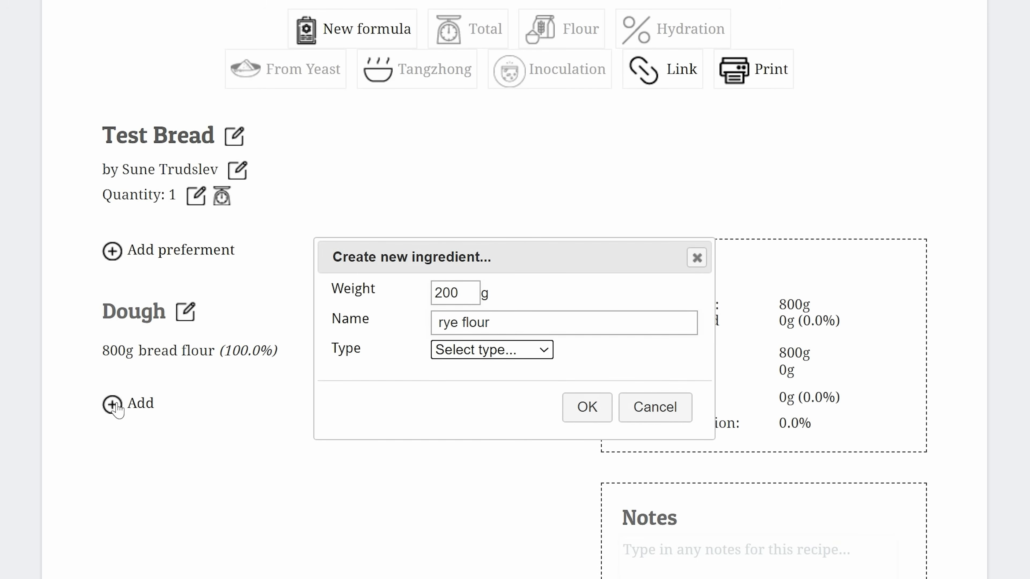
{"action": "left_click", "coordinate": [466, 359]}
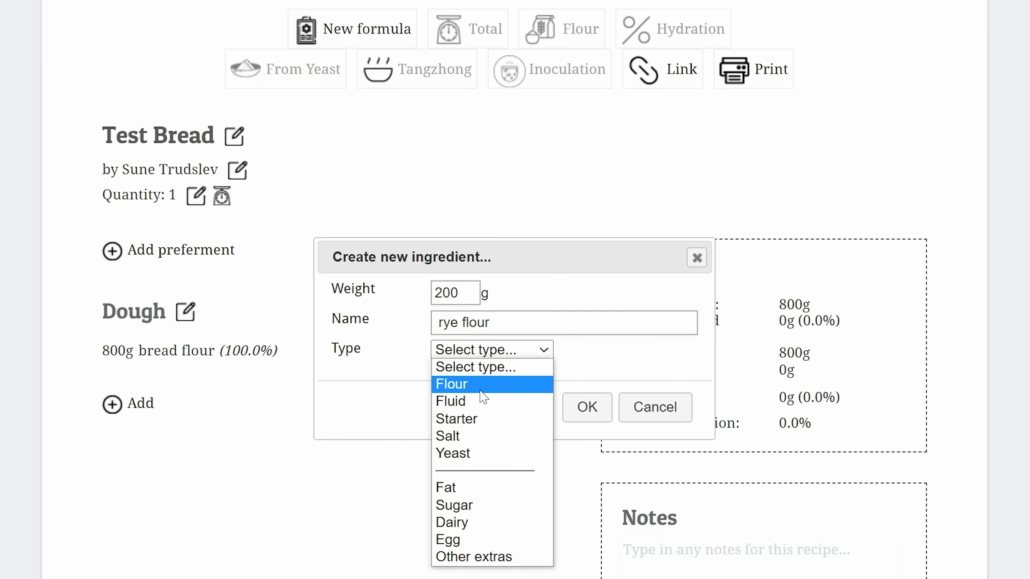
{"action": "left_click", "coordinate": [470, 384]}
{"action": "left_click", "coordinate": [587, 407]}
Add 800 g of "water" to the dough as an ingredient of type Fluid
{"action": "left_click", "coordinate": [126, 453]}
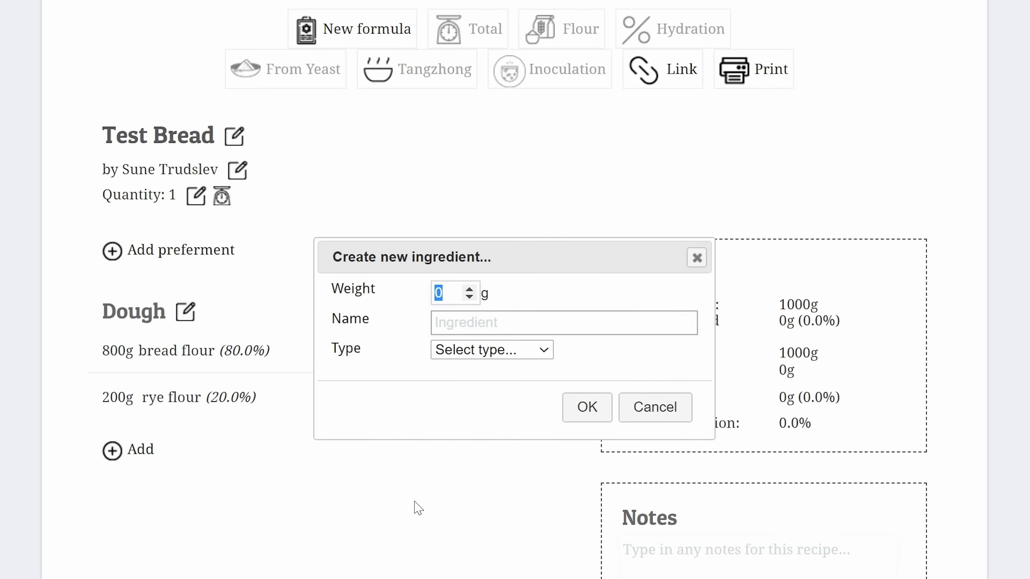
{"action": "type", "text": "800"}
{"action": "key", "text": "Tab"}
{"action": "type", "text": "w"}
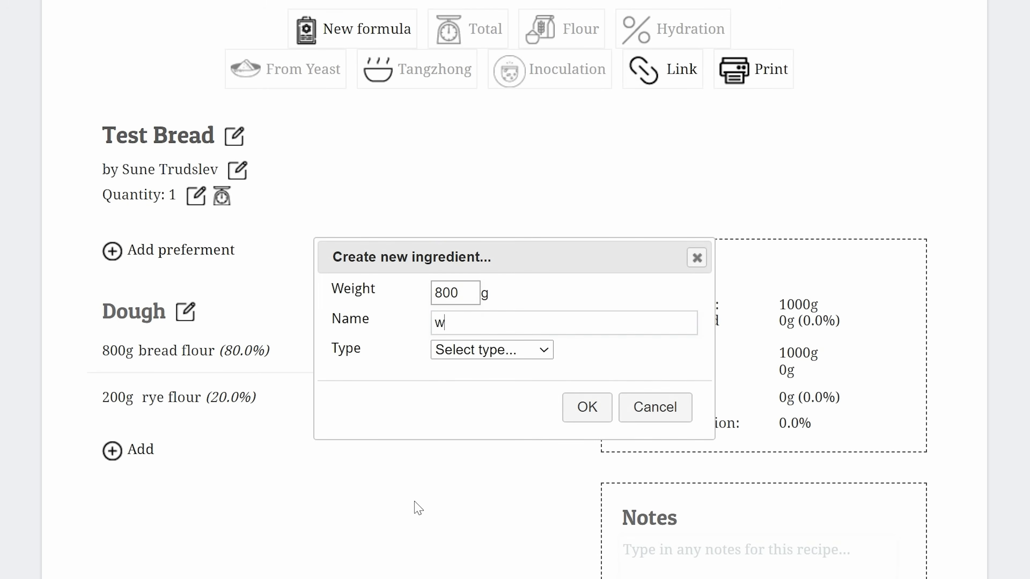
{"action": "type", "text": "ater"}
{"action": "key", "text": "Tab"}
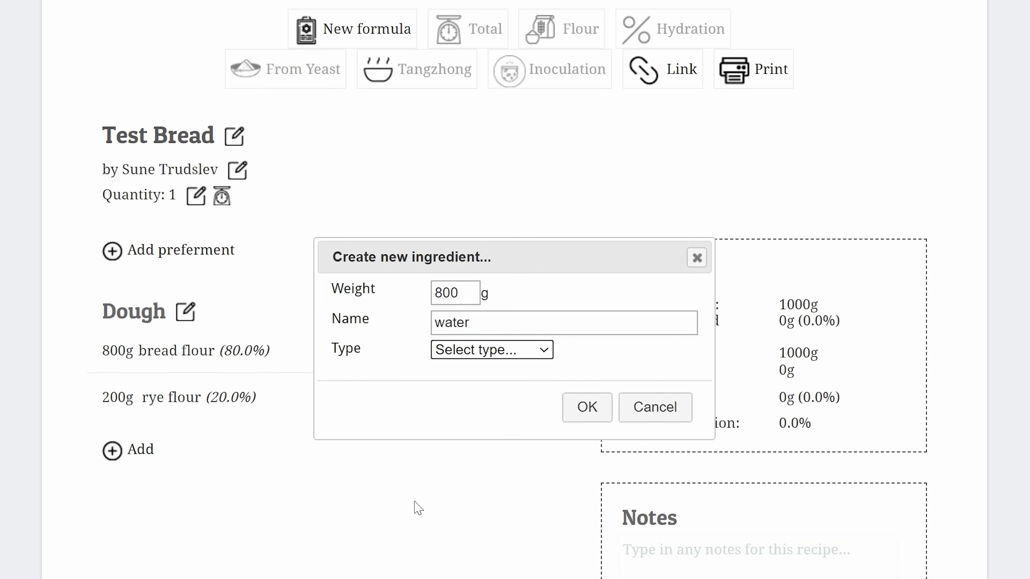
{"action": "left_click", "coordinate": [469, 349]}
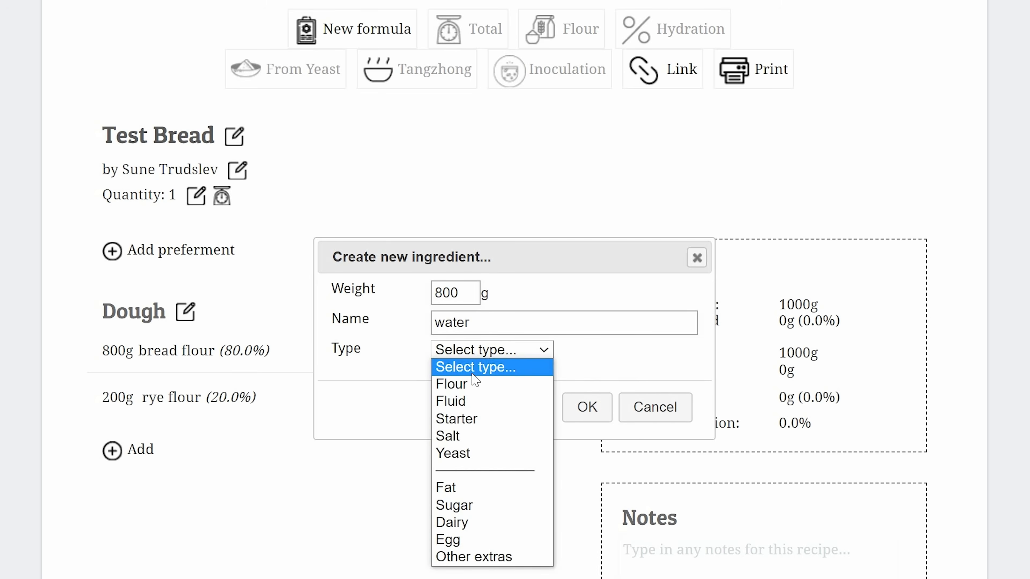
{"action": "left_click", "coordinate": [474, 409]}
{"action": "left_click", "coordinate": [596, 407]}
Add 200 g of "starter" to the dough as an ingredient of type Starter with 100% hydration
{"action": "left_click", "coordinate": [151, 503]}
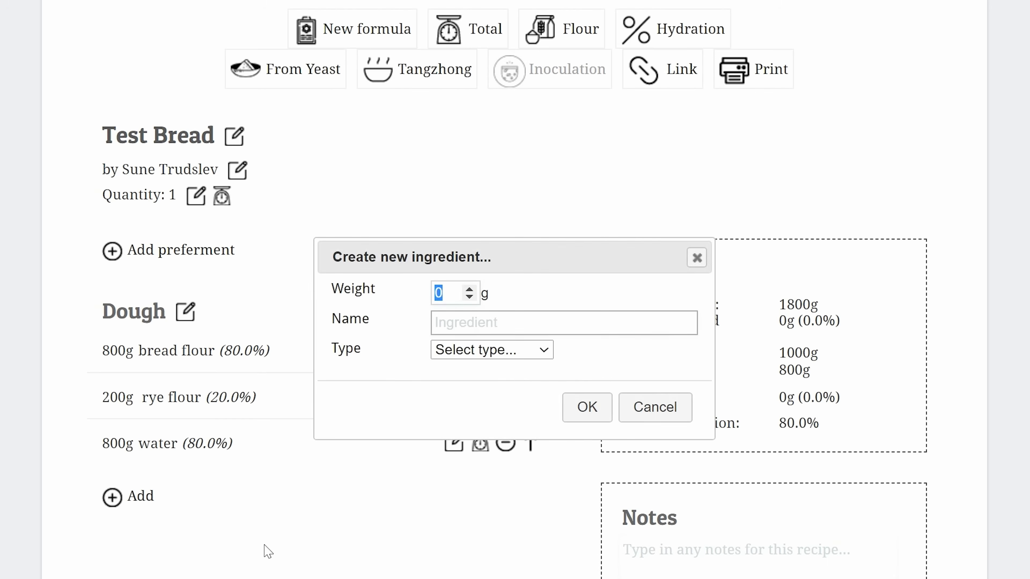
{"action": "type", "text": "200"}
{"action": "key", "text": "Tab"}
{"action": "type", "text": "s"}
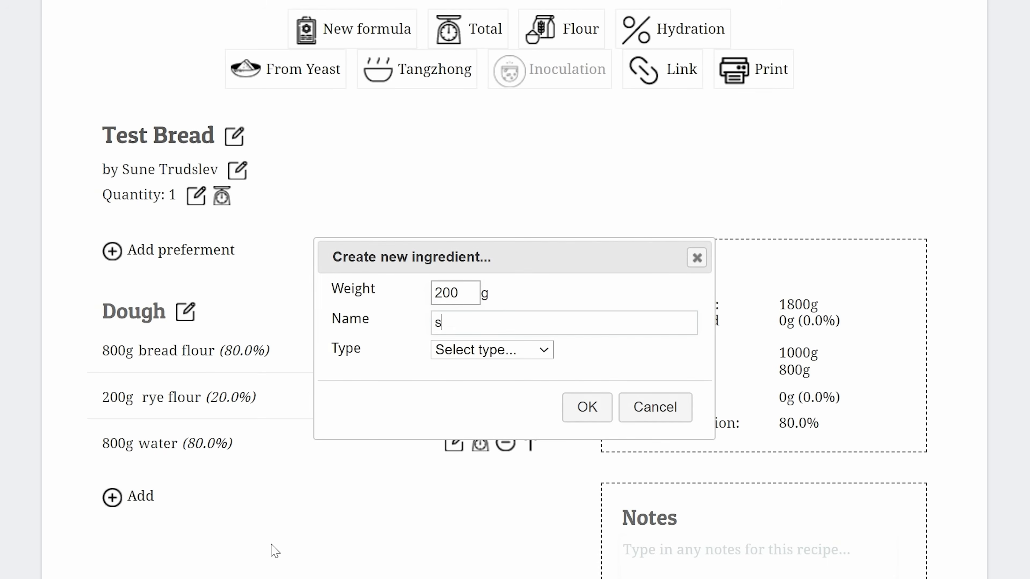
{"action": "type", "text": "tarter"}
{"action": "left_click", "coordinate": [491, 351]}
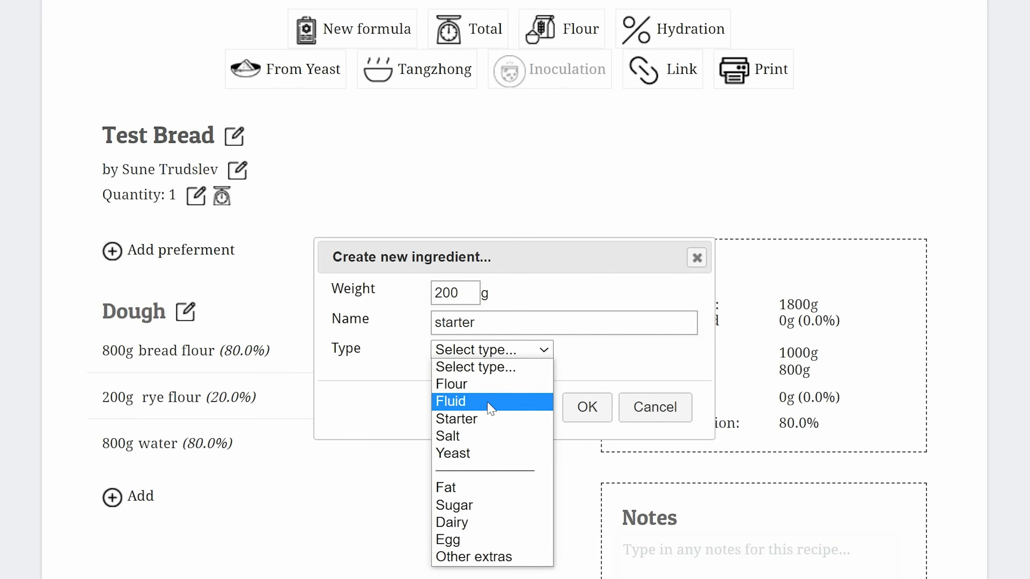
{"action": "left_click", "coordinate": [482, 419]}
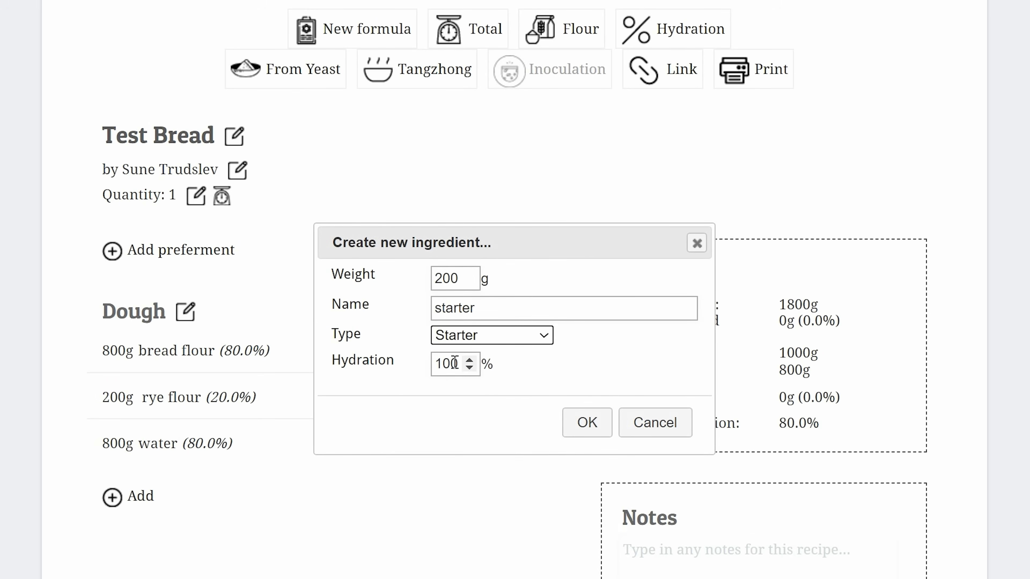
{"action": "left_click", "coordinate": [587, 423]}
Add 20 g of "salt" to the dough as an ingredient of type Salt
{"action": "left_click", "coordinate": [154, 542]}
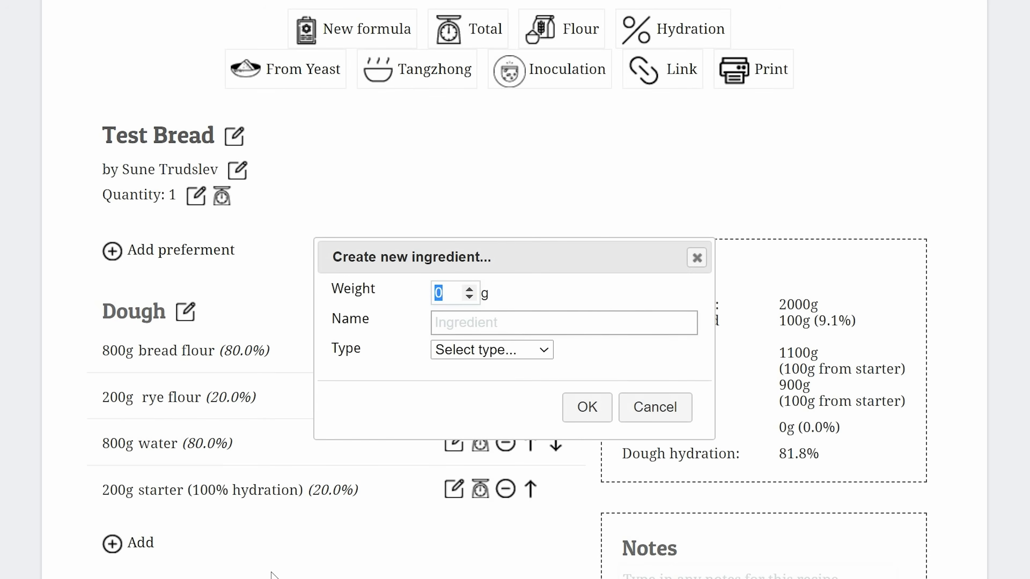
{"action": "type", "text": "20"}
{"action": "key", "text": "Tab"}
{"action": "type", "text": "salt"}
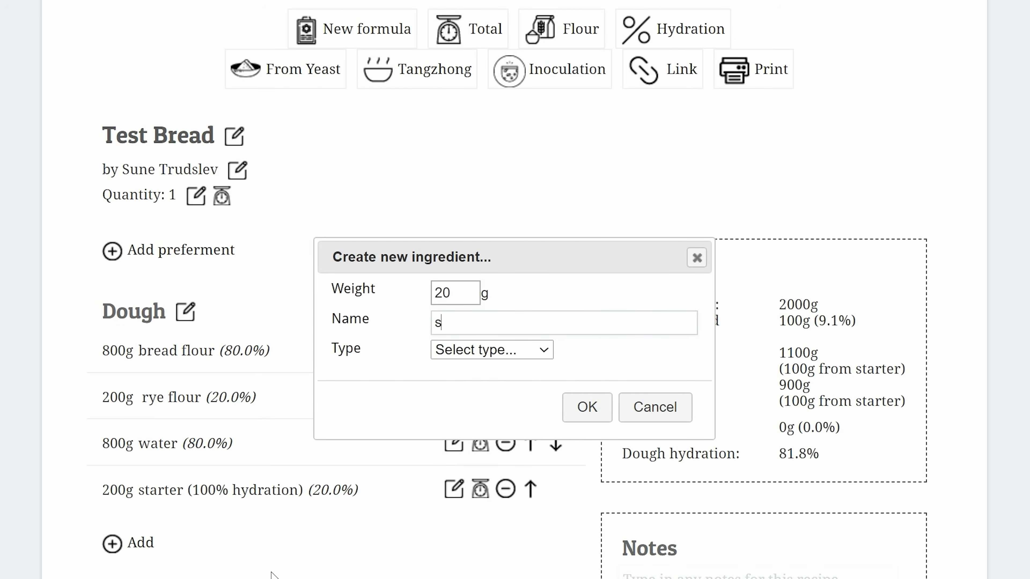
{"action": "left_click", "coordinate": [466, 350]}
{"action": "left_click", "coordinate": [472, 443]}
{"action": "left_click", "coordinate": [586, 407]}
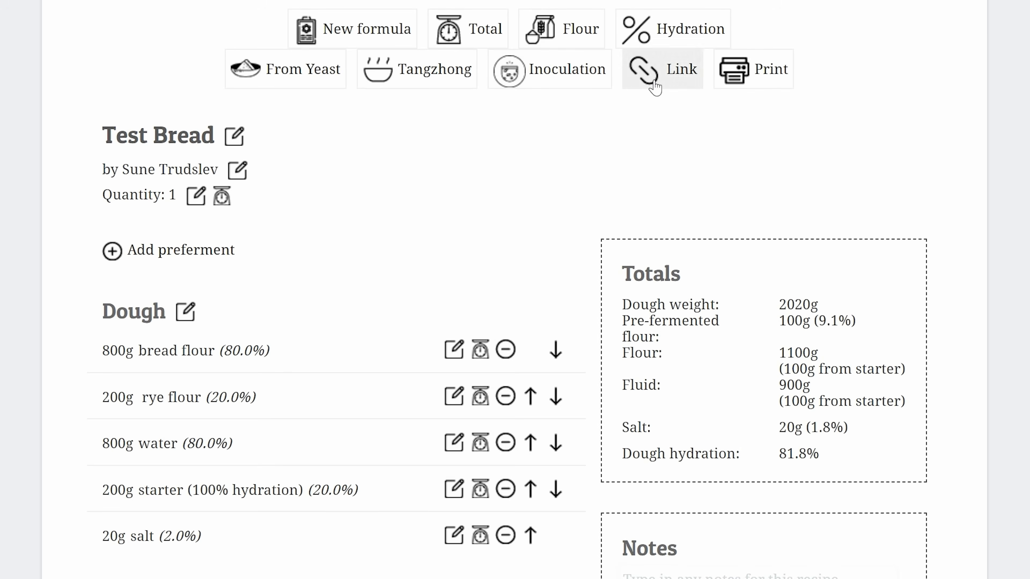
Adjust the formula to a dough hydration of 75%
{"action": "left_click", "coordinate": [685, 35]}
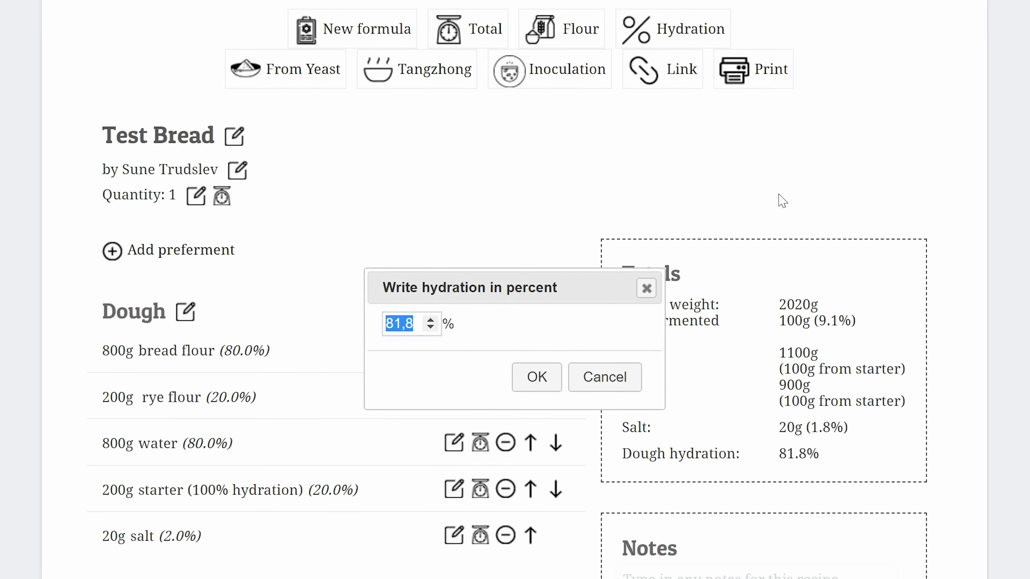
{"action": "type", "text": "75"}
{"action": "left_click", "coordinate": [536, 377]}
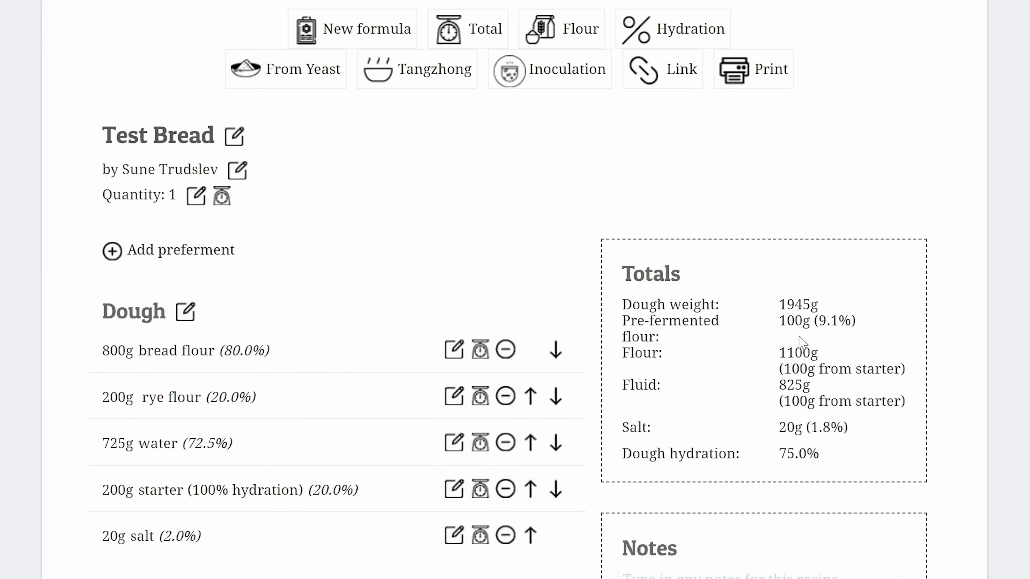
Scale the formula to a total dough weight of 900 g
{"action": "left_click_drag", "start_coordinate": [825, 280], "coordinate": [809, 333]}
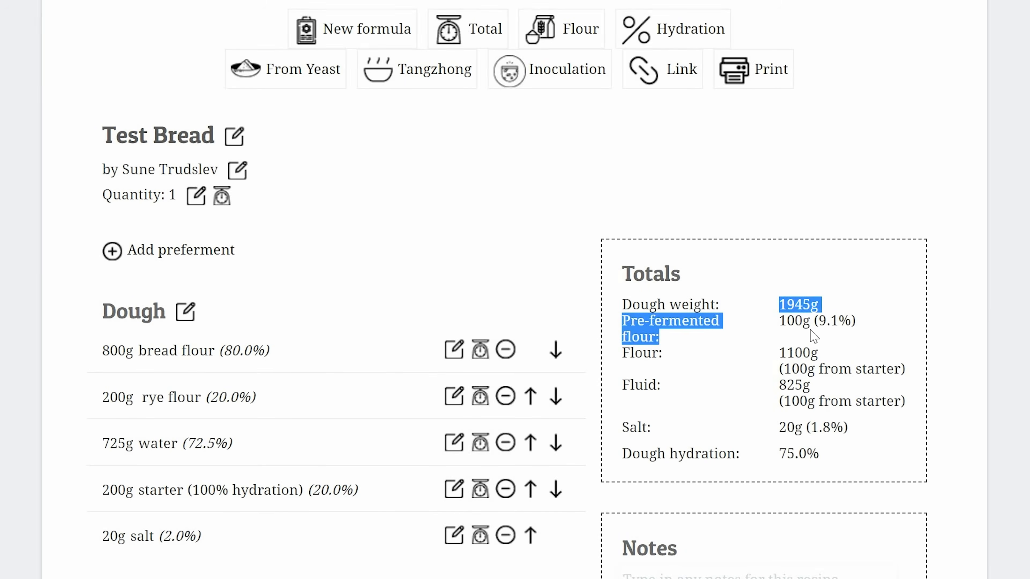
{"action": "left_click", "coordinate": [823, 273]}
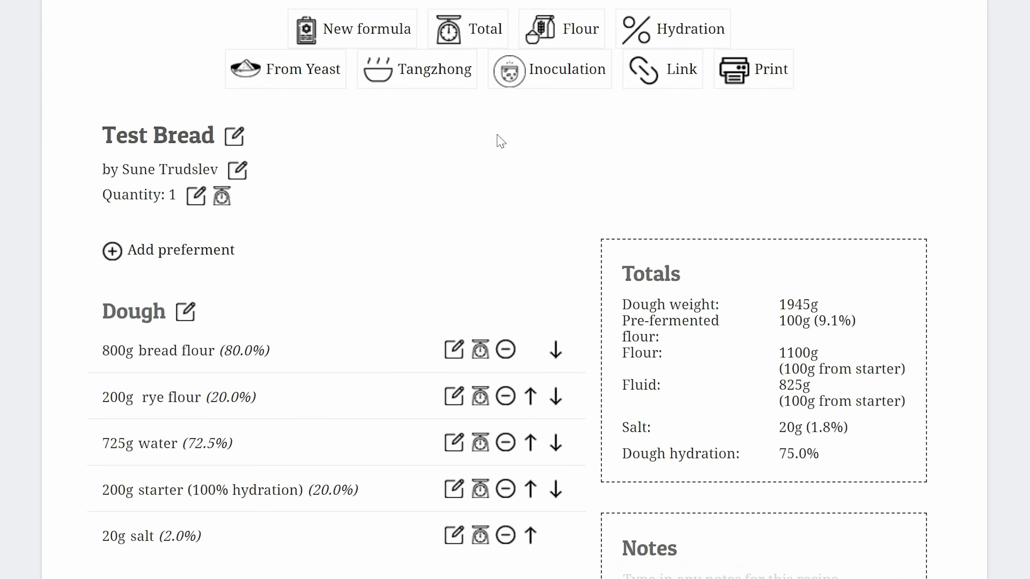
{"action": "left_click", "coordinate": [492, 40]}
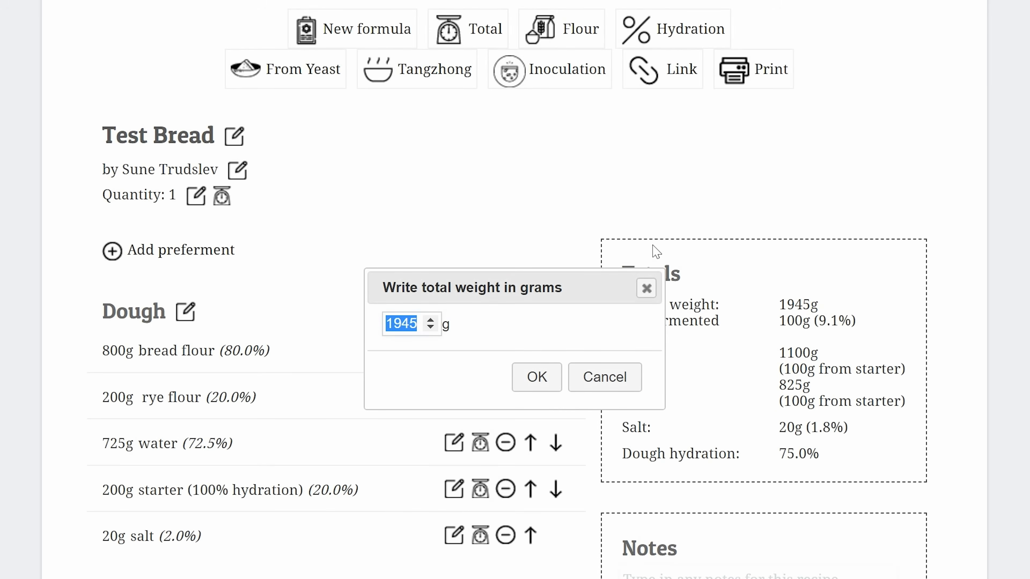
{"action": "type", "text": "900"}
{"action": "left_click", "coordinate": [536, 377]}
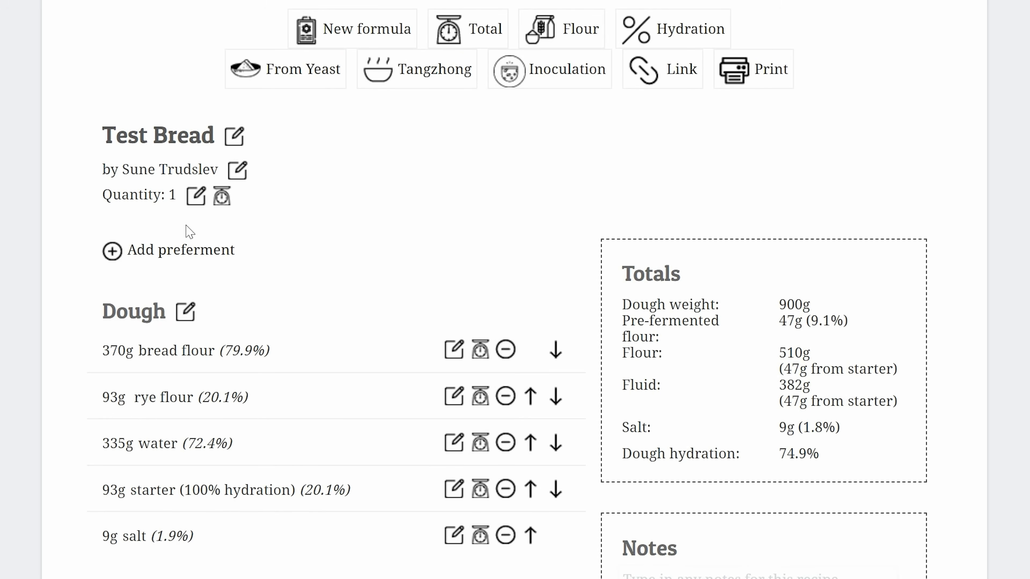
Scale the whole formula by quantity to 2 breads
{"action": "left_click", "coordinate": [195, 199]}
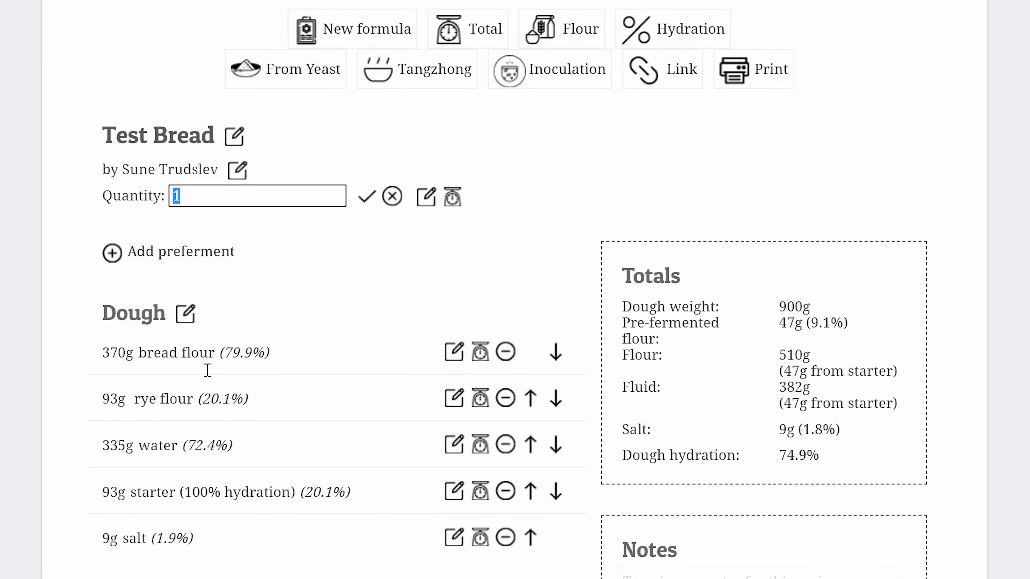
{"action": "left_click", "coordinate": [392, 197]}
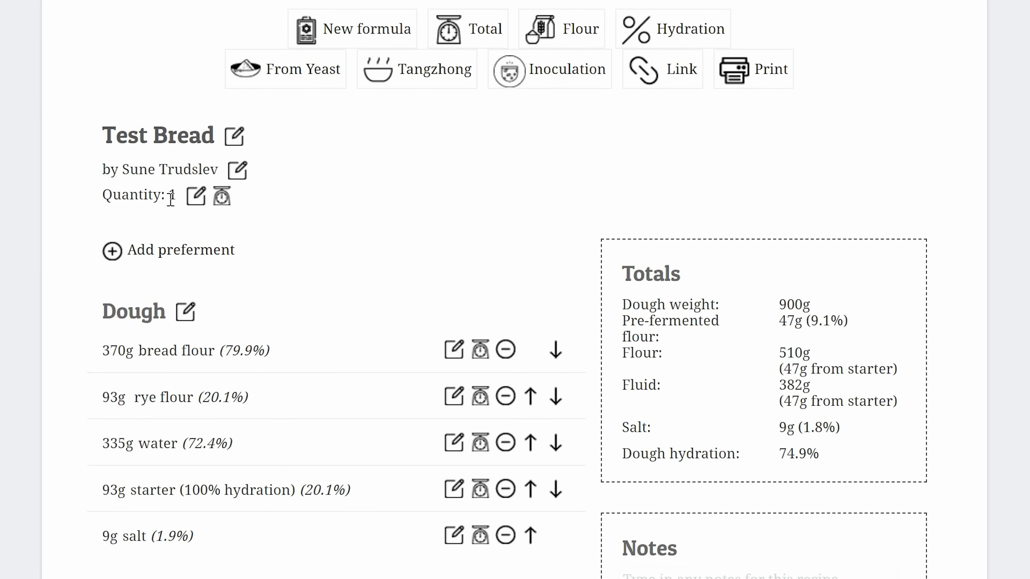
{"action": "left_click", "coordinate": [222, 198]}
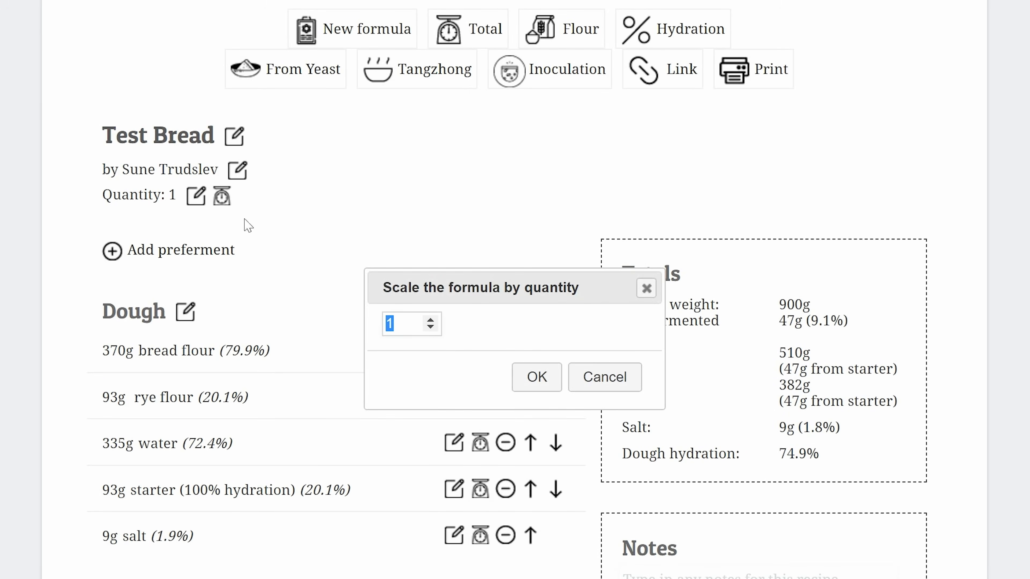
{"action": "type", "text": "2"}
{"action": "left_click", "coordinate": [529, 388]}
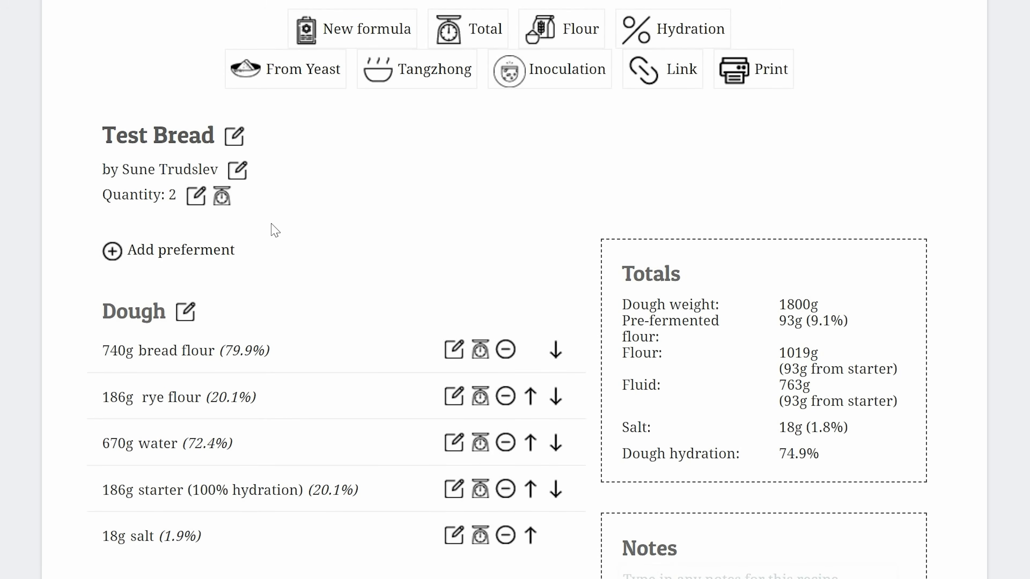
Scale the whole formula by quantity to 4 breads and scale it back to 2
{"action": "left_click", "coordinate": [229, 197]}
{"action": "type", "text": "4"}
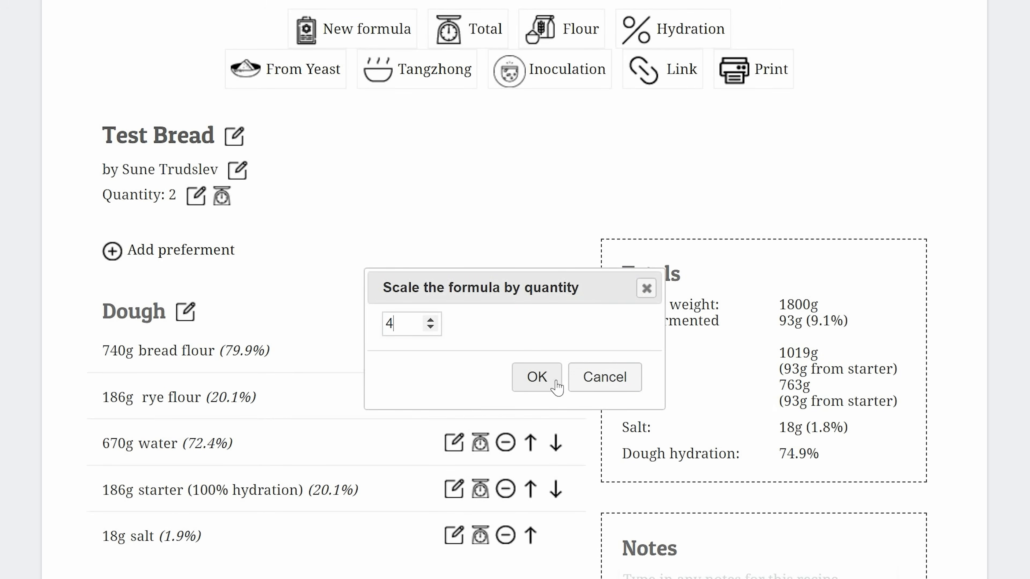
{"action": "left_click", "coordinate": [548, 385]}
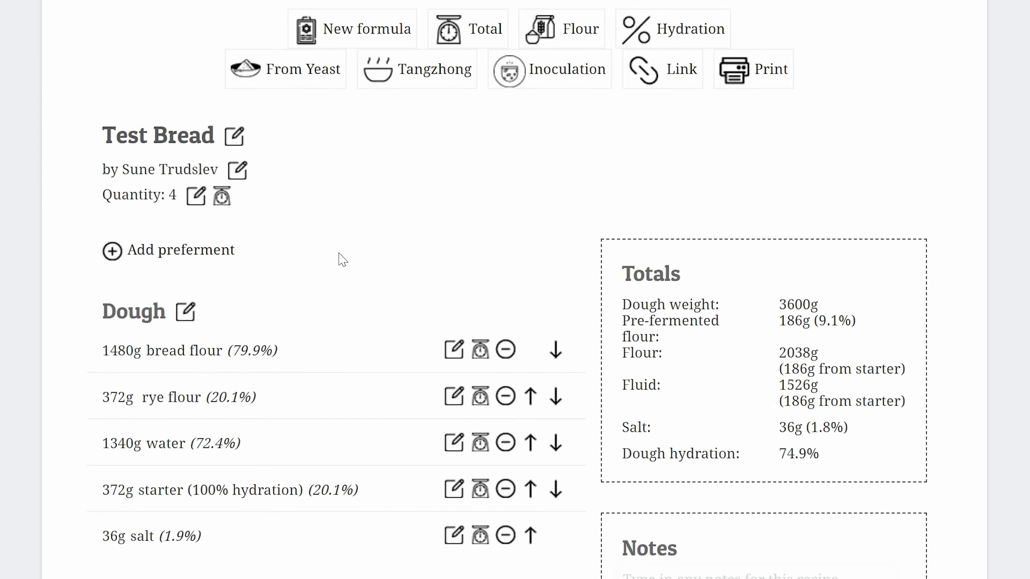
{"action": "left_click", "coordinate": [227, 196]}
{"action": "type", "text": "2"}
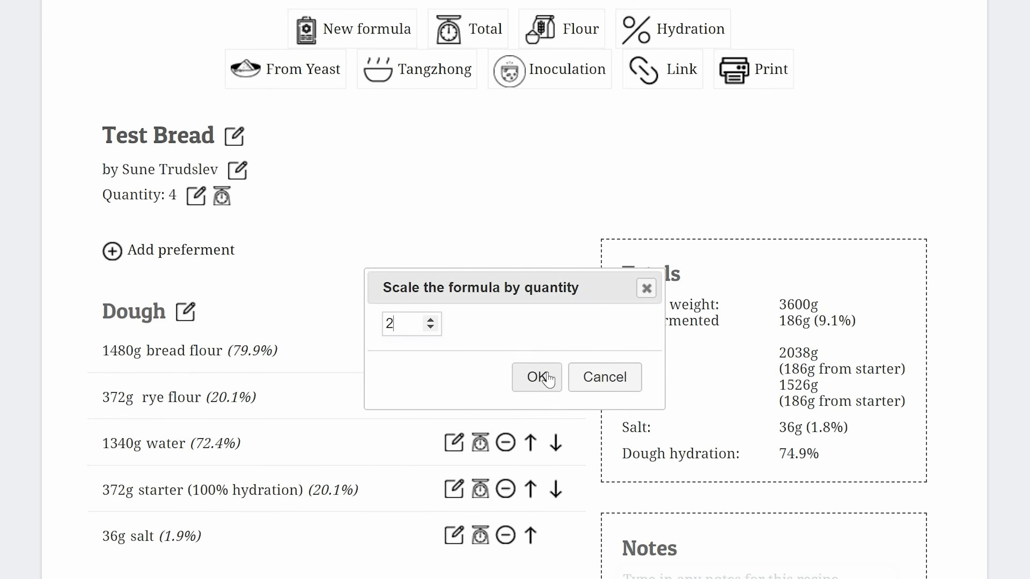
{"action": "left_click", "coordinate": [536, 377]}
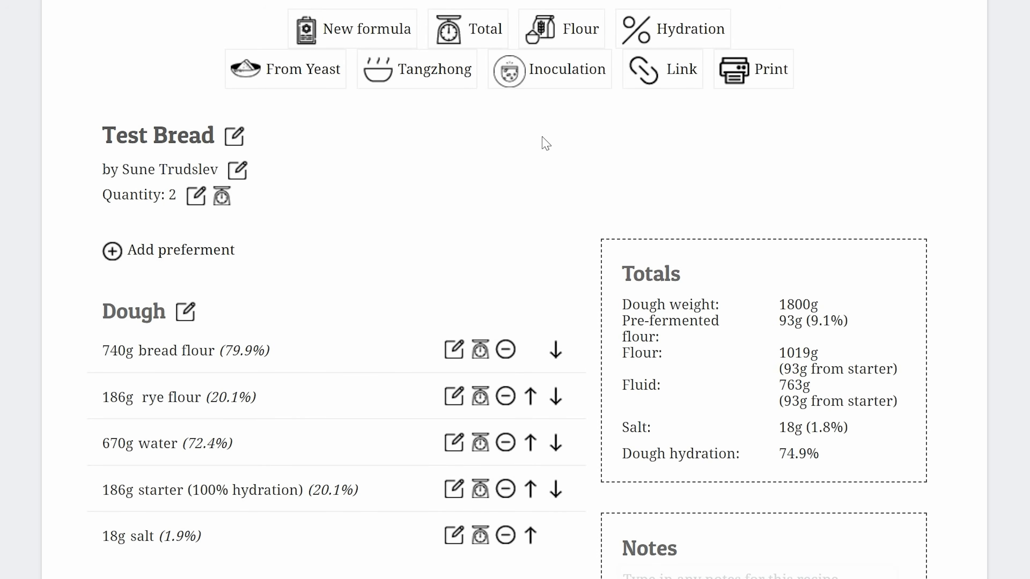
Set the formula's inoculation percentage to 10% and check the pre-fermented flour in the totals
{"action": "left_click", "coordinate": [593, 80]}
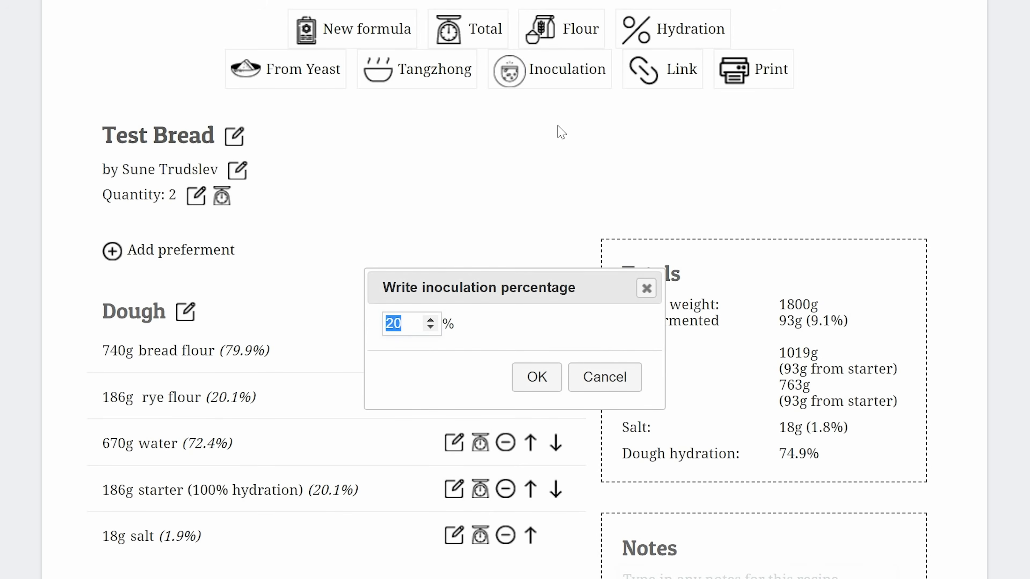
{"action": "type", "text": "10"}
{"action": "left_click", "coordinate": [557, 381]}
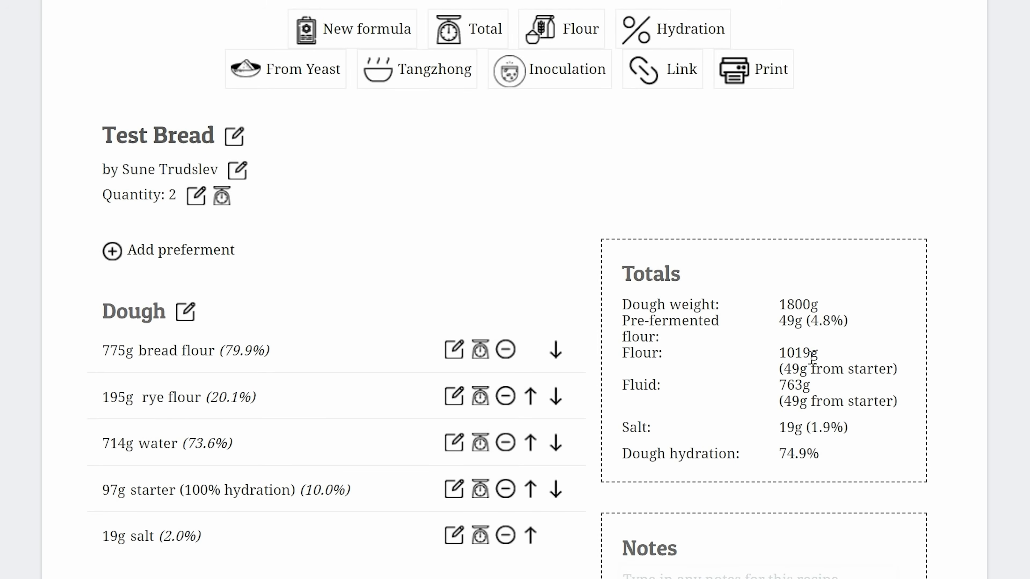
{"action": "left_click_drag", "start_coordinate": [777, 320], "coordinate": [850, 317]}
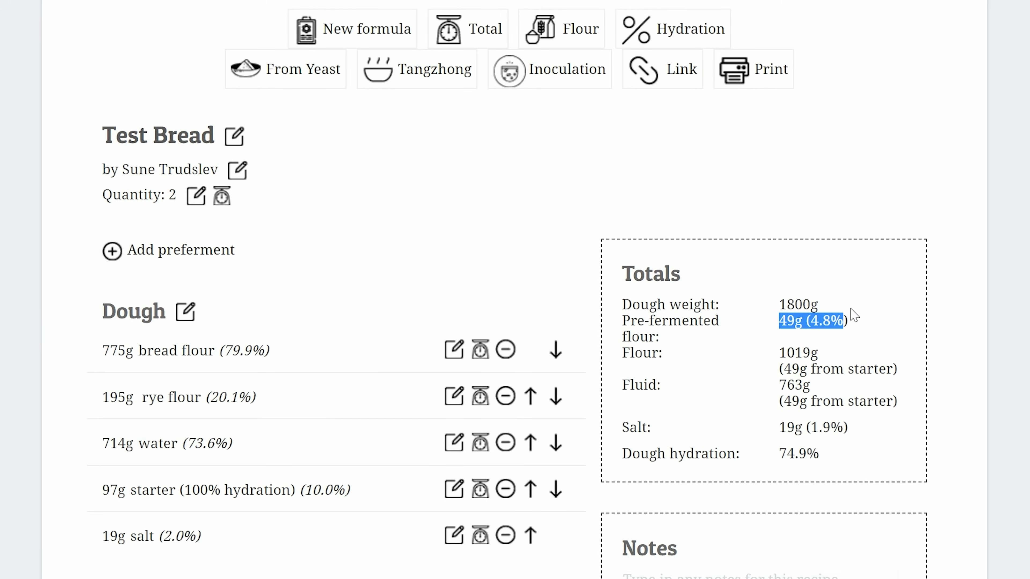
{"action": "left_click", "coordinate": [826, 284]}
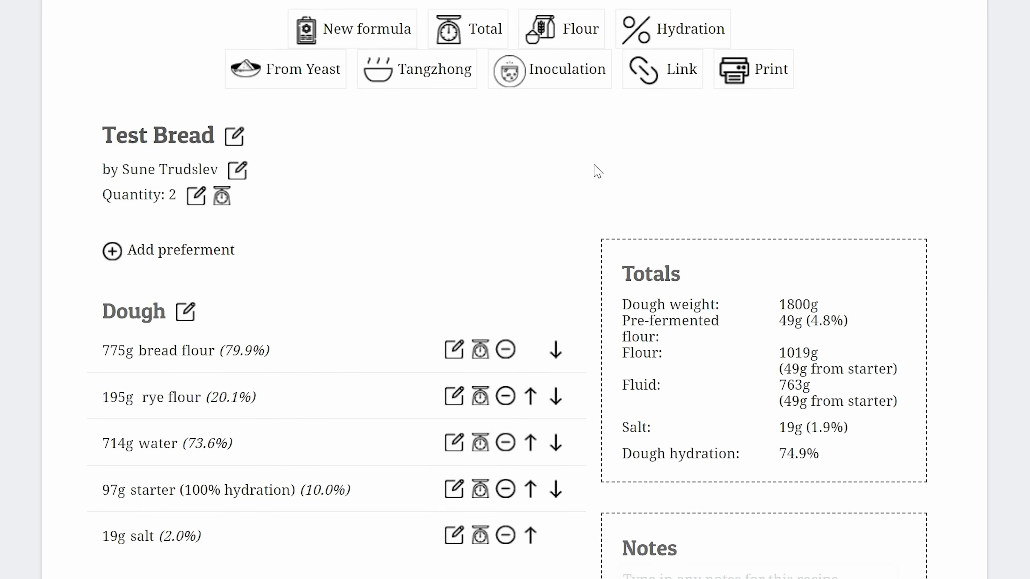
Adjust the formula to a dough hydration of 95%
{"action": "left_click", "coordinate": [629, 23]}
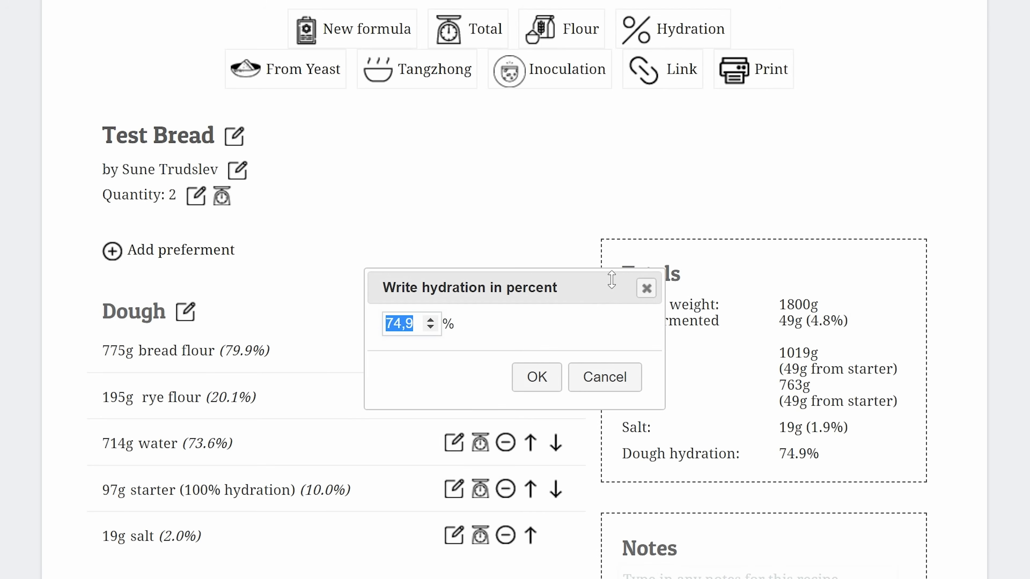
{"action": "type", "text": "95"}
{"action": "left_click", "coordinate": [536, 377]}
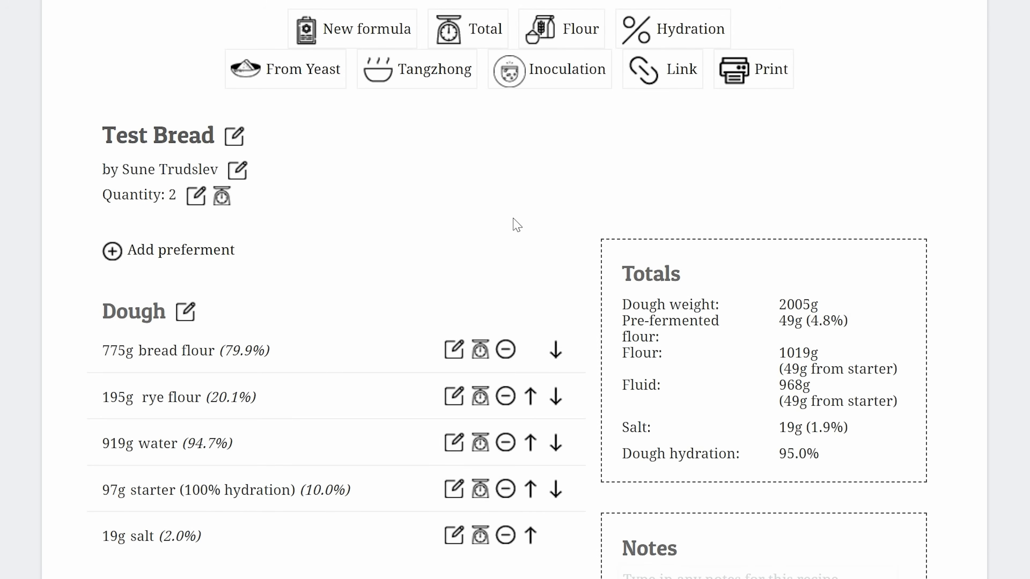
Scale the formula to a total dough weight of 1800 g
{"action": "left_click", "coordinate": [489, 37]}
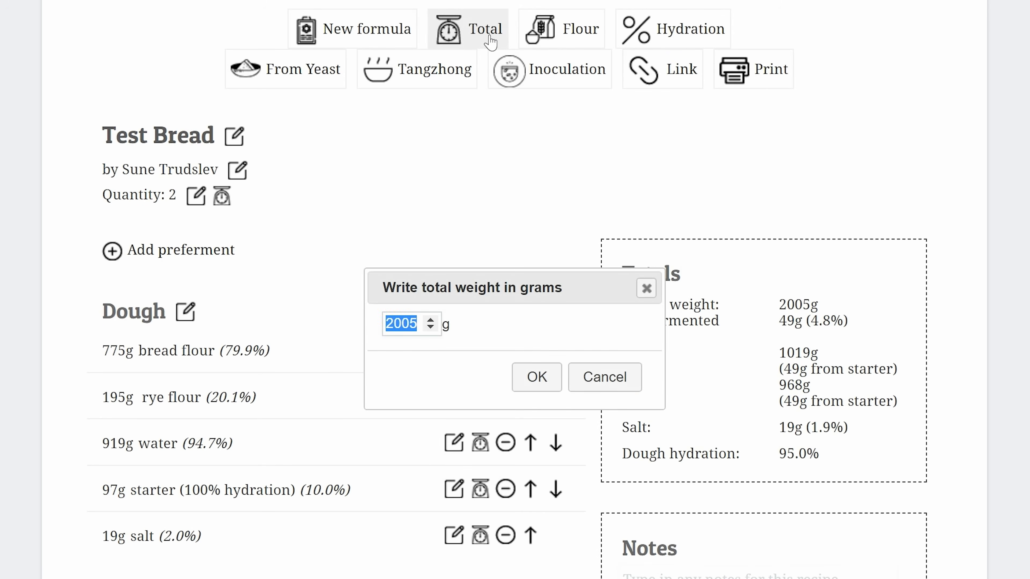
{"action": "type", "text": "18"}
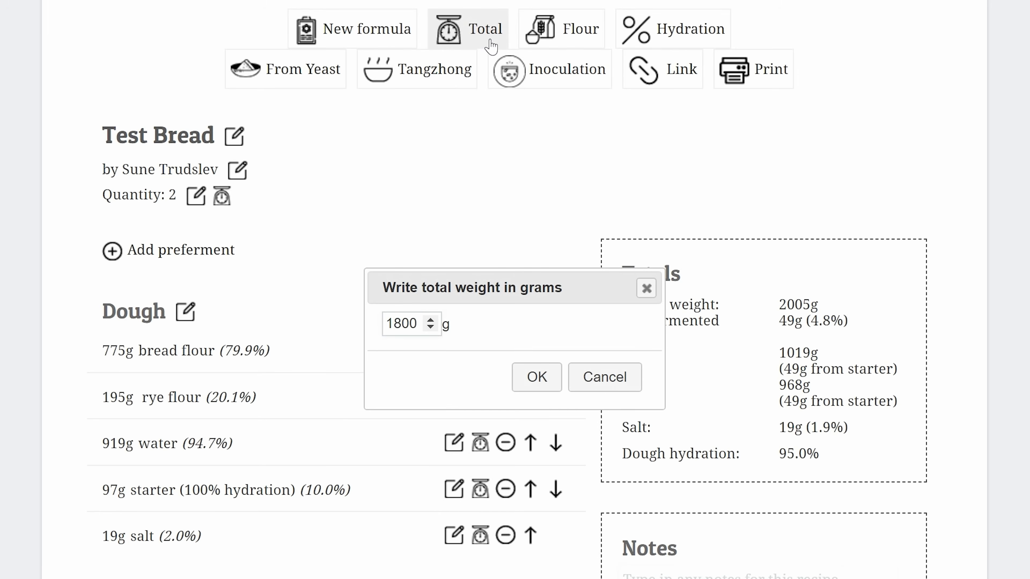
{"action": "key", "text": "Return"}
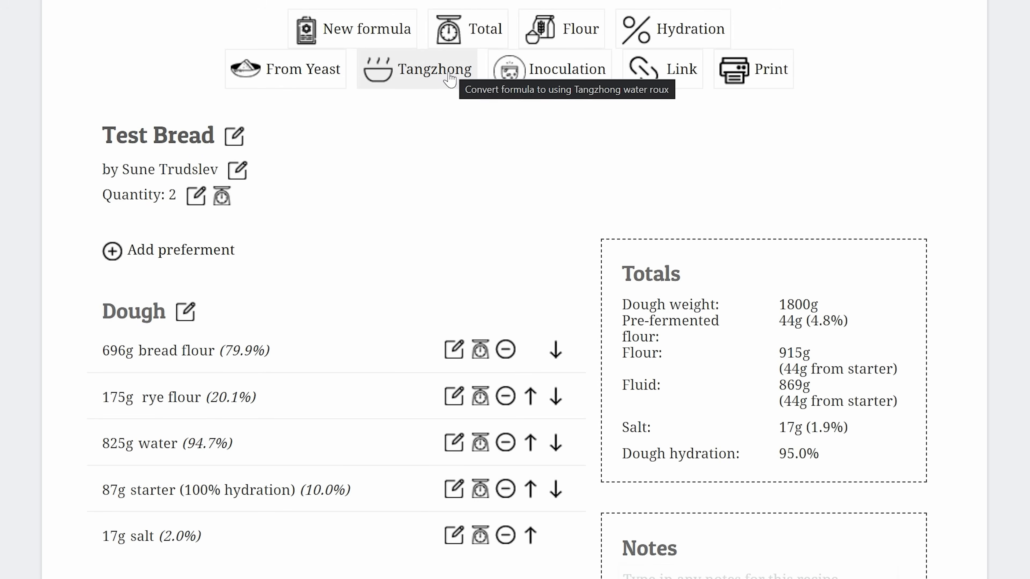
Convert the formula to use a Tangzhong water roux at 20%
{"action": "left_click", "coordinate": [426, 75]}
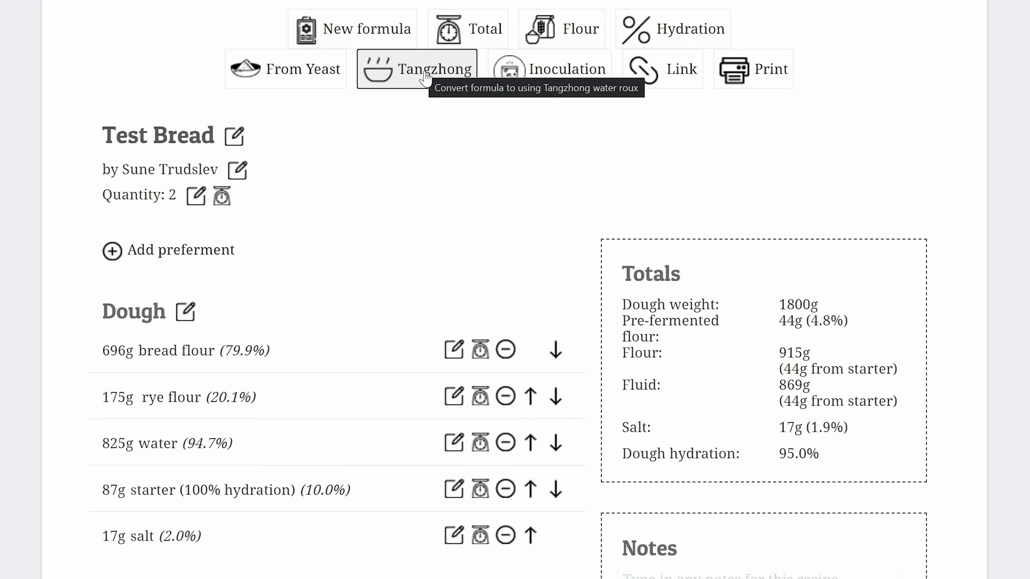
{"action": "left_click", "coordinate": [424, 79]}
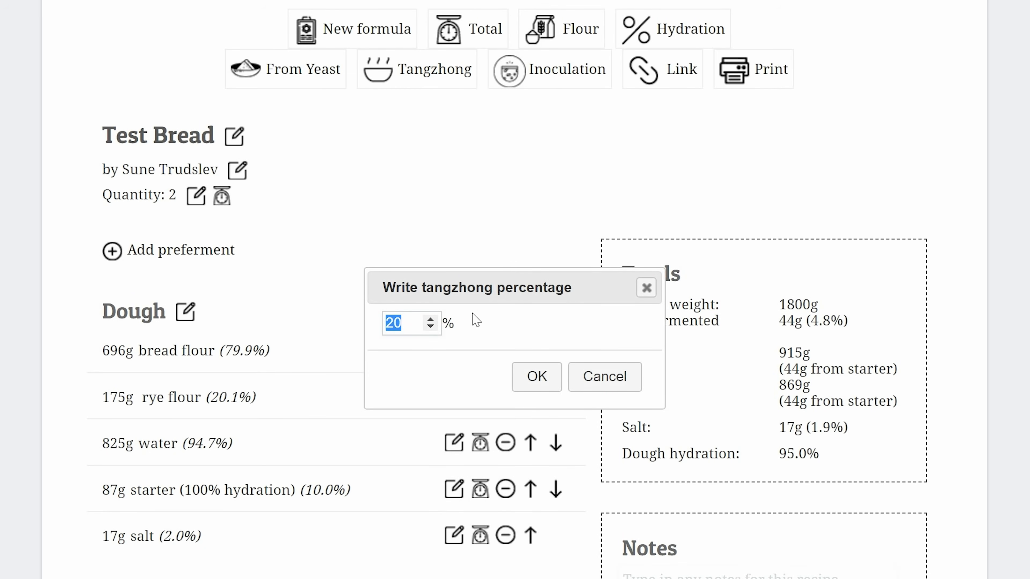
{"action": "left_click", "coordinate": [535, 382]}
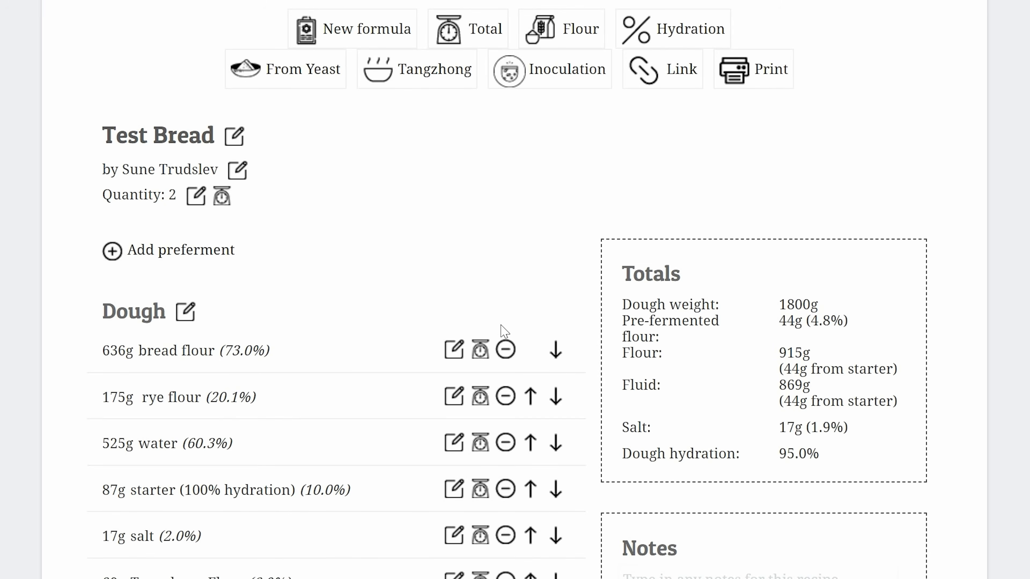
Scale the whole formula from its bread flour, setting that ingredient to 500 g
{"action": "scroll", "coordinate": [555, 312], "scroll_direction": "down", "scroll_amount": 2}
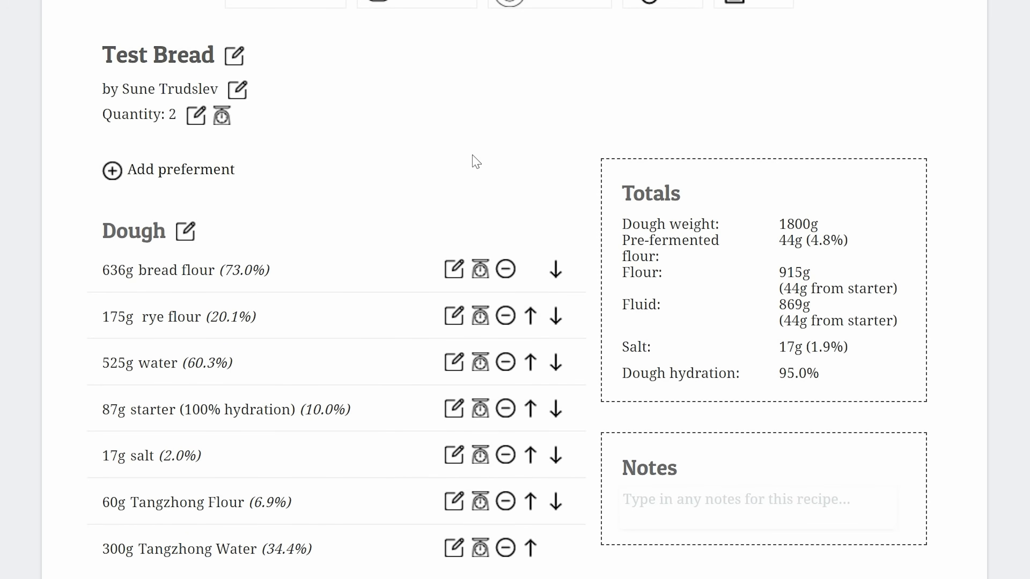
{"action": "scroll", "coordinate": [476, 161], "scroll_direction": "up", "scroll_amount": 4}
{"action": "scroll", "coordinate": [484, 153], "scroll_direction": "down", "scroll_amount": 2}
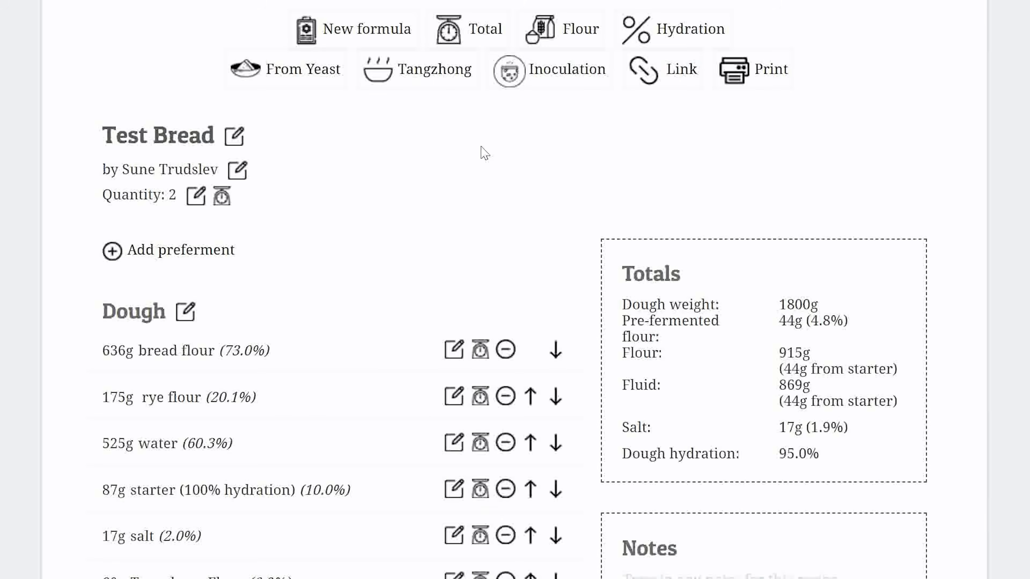
{"action": "scroll", "coordinate": [483, 152], "scroll_direction": "down", "scroll_amount": 4}
{"action": "scroll", "coordinate": [499, 140], "scroll_direction": "up", "scroll_amount": 2}
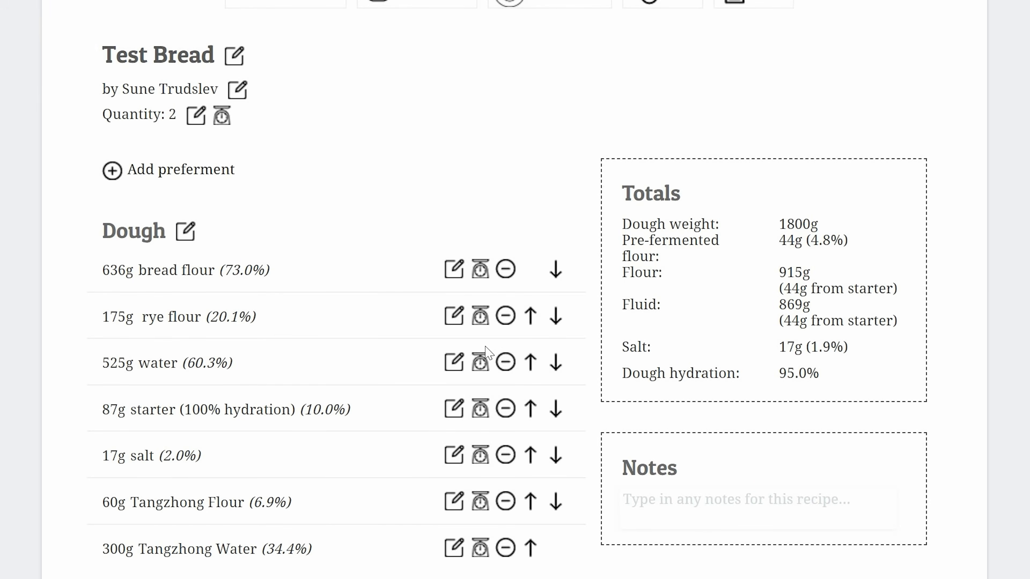
{"action": "left_click", "coordinate": [484, 271]}
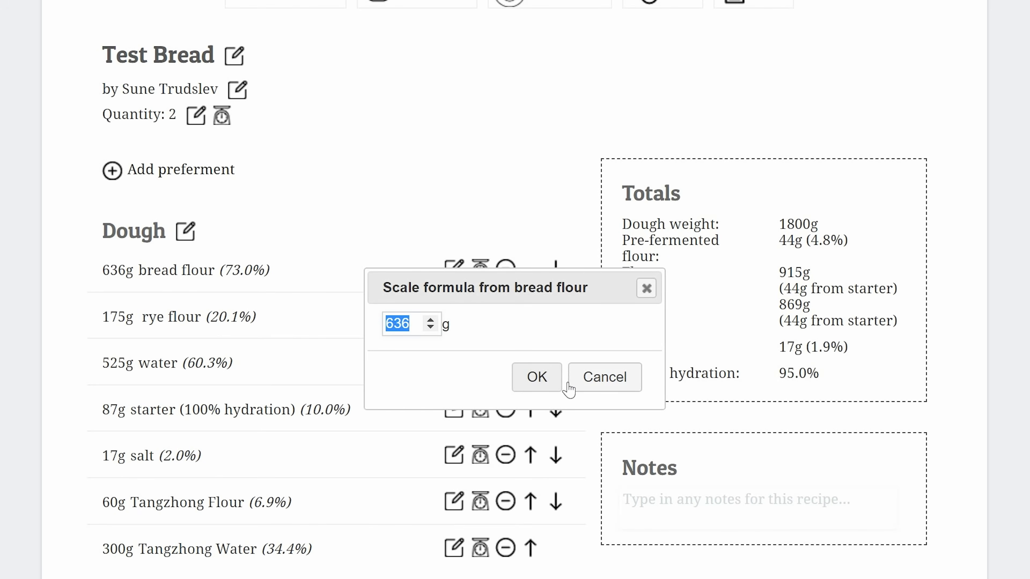
{"action": "type", "text": "500"}
{"action": "left_click", "coordinate": [537, 377]}
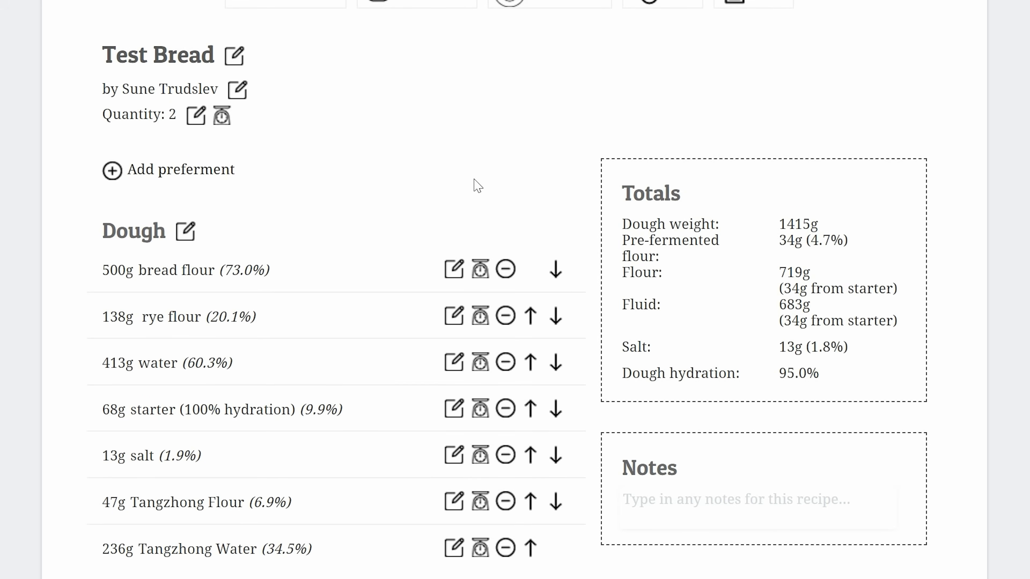
Scale the whole formula from its rye flour, setting that ingredient to 300 g
{"action": "left_click", "coordinate": [480, 316]}
{"action": "type", "text": "300"}
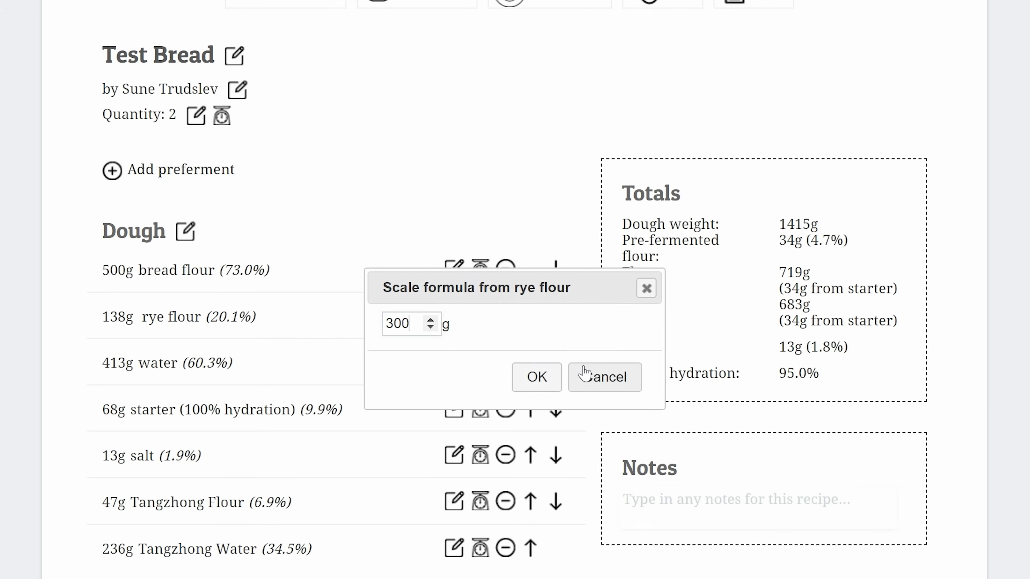
{"action": "key", "text": "Return"}
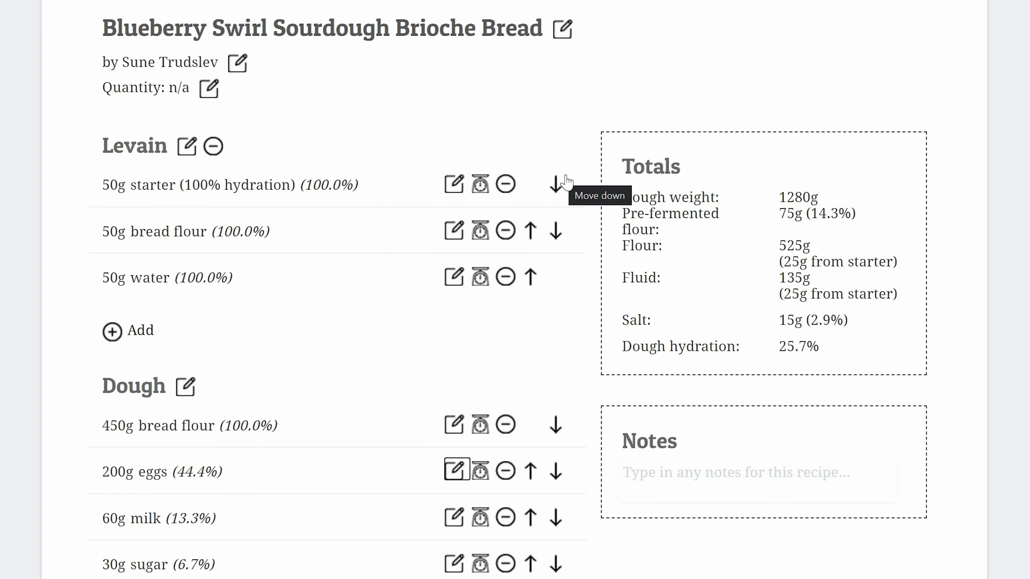
Examine the ingredients and totals of the Blueberry Swirl Sourdough Brioche Bread formula, including the types assigned to the eggs and the butter
{"action": "scroll", "coordinate": [481, 211], "scroll_direction": "down", "scroll_amount": 2}
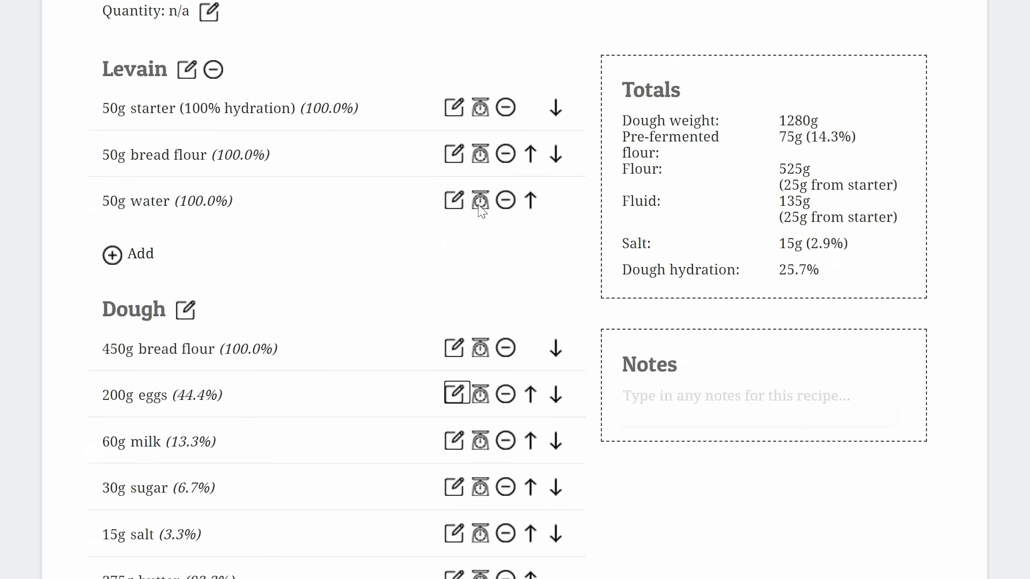
{"action": "scroll", "coordinate": [482, 207], "scroll_direction": "down", "scroll_amount": 2}
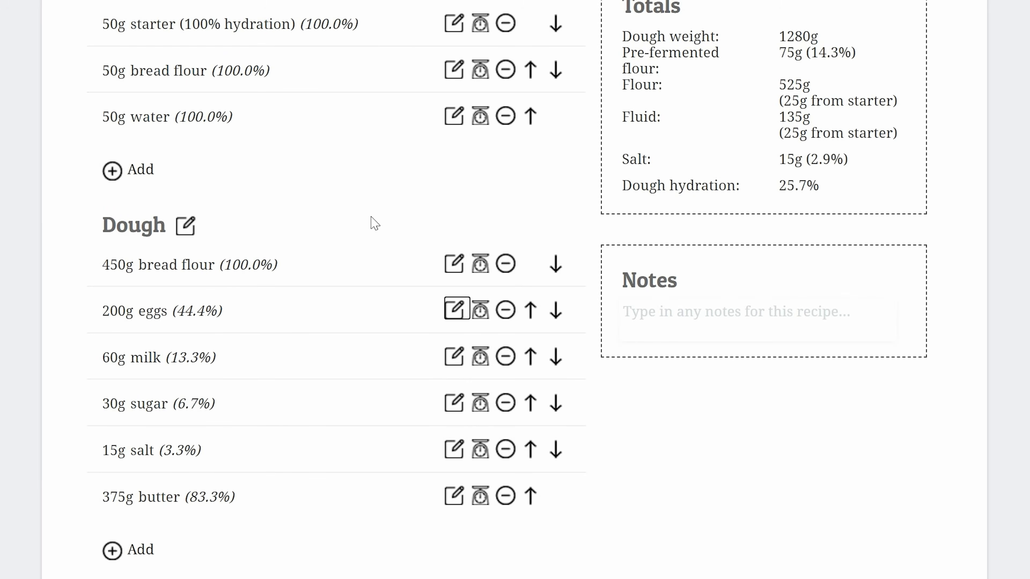
{"action": "scroll", "coordinate": [429, 230], "scroll_direction": "up", "scroll_amount": 6}
{"action": "scroll", "coordinate": [421, 242], "scroll_direction": "down", "scroll_amount": 2}
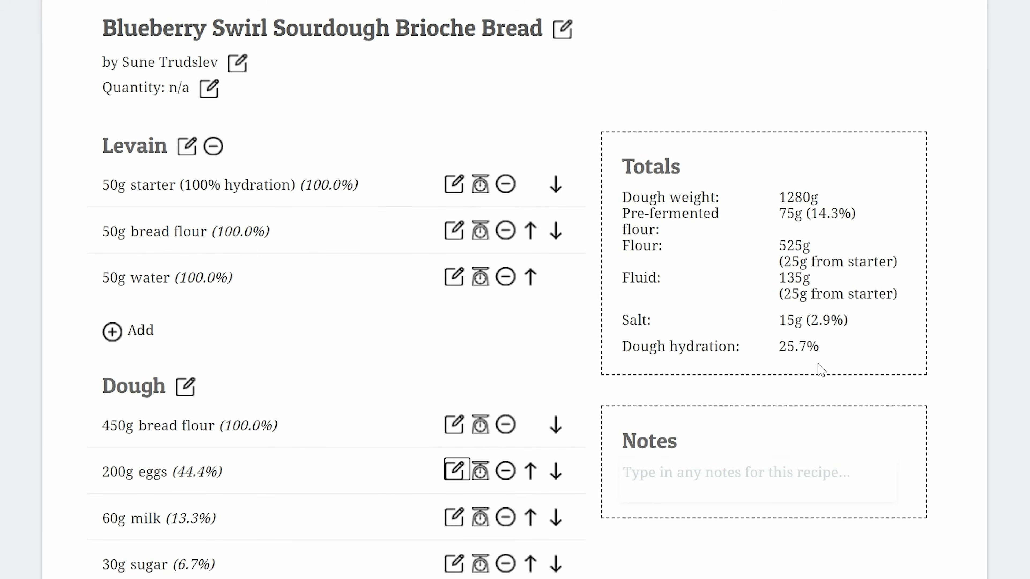
{"action": "scroll", "coordinate": [565, 271], "scroll_direction": "down", "scroll_amount": 4}
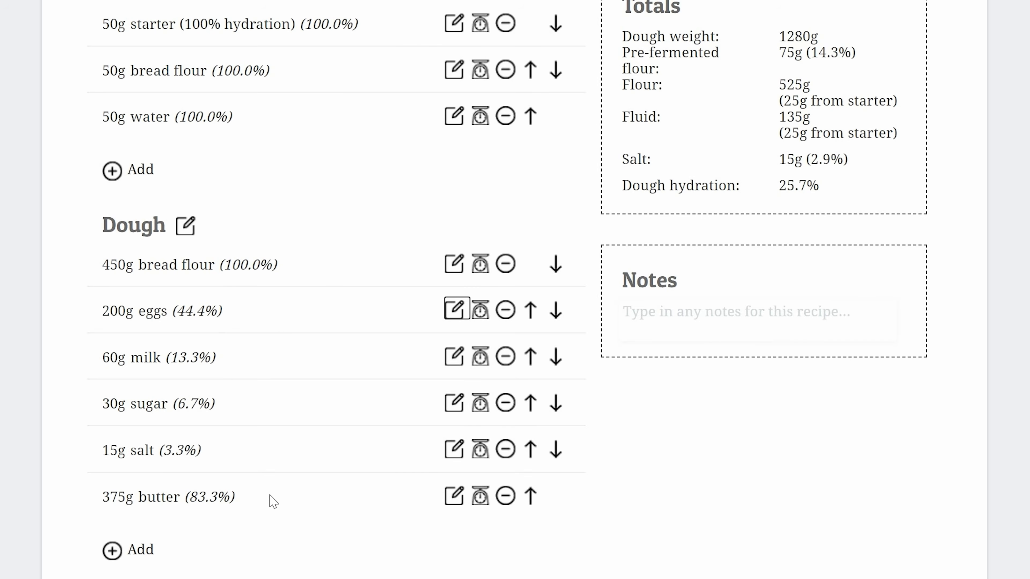
{"action": "left_click", "coordinate": [469, 306]}
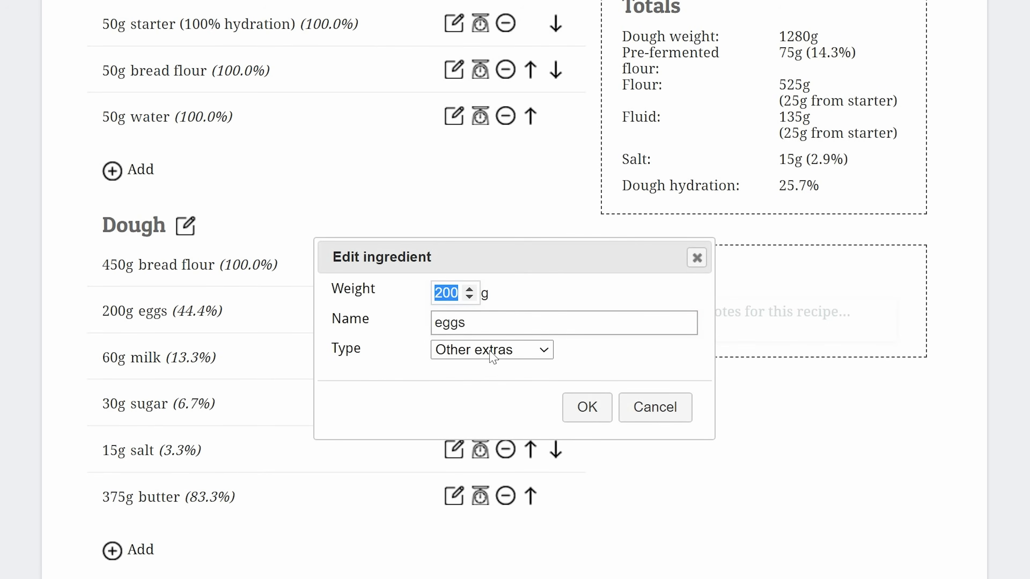
{"action": "left_click", "coordinate": [627, 407]}
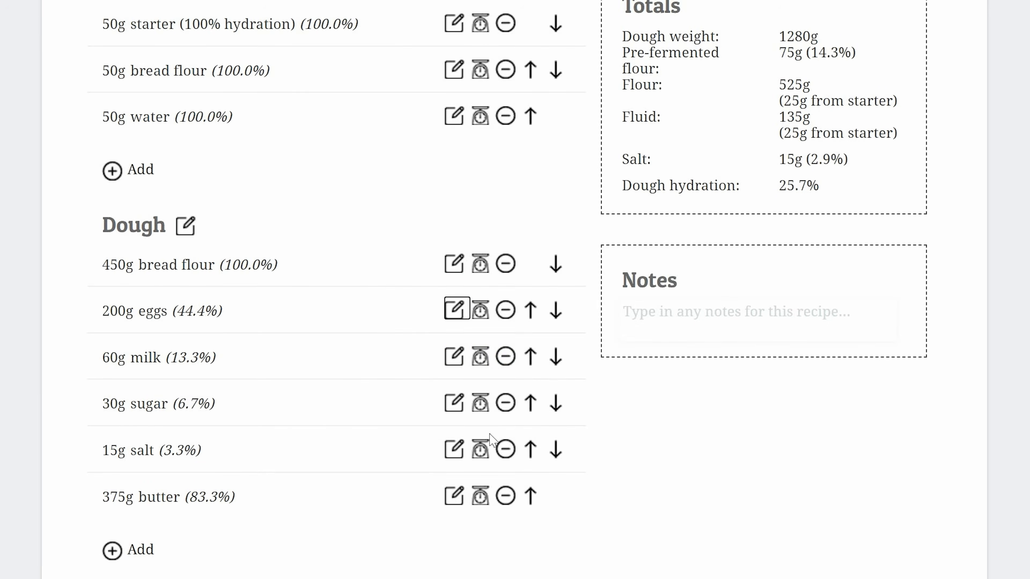
{"action": "left_click", "coordinate": [454, 495]}
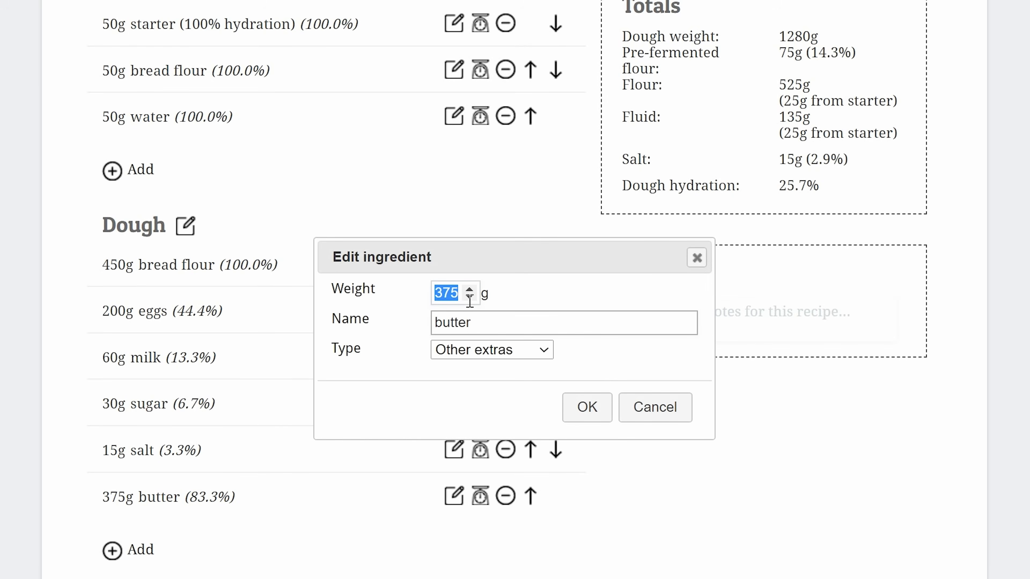
{"action": "left_click", "coordinate": [651, 407]}
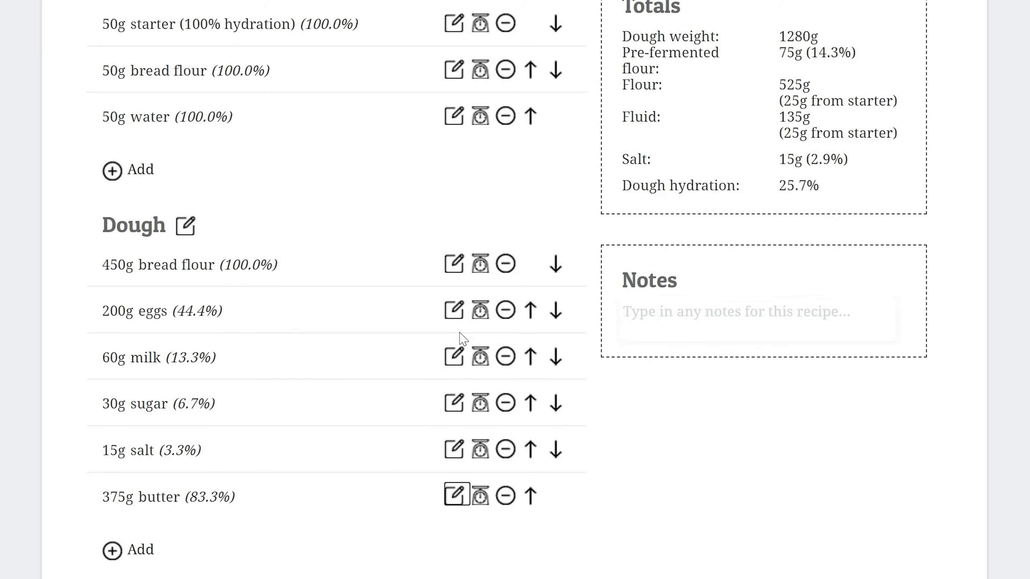
Change the 200 g eggs in the dough to the Egg type with the "Egg, whole" preset
{"action": "left_click", "coordinate": [455, 310]}
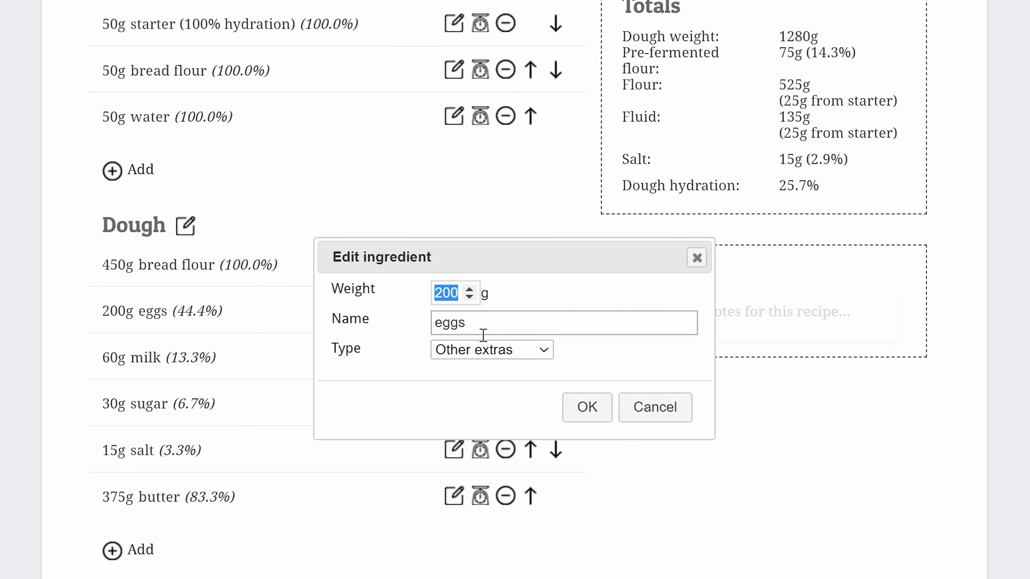
{"action": "left_click", "coordinate": [492, 352]}
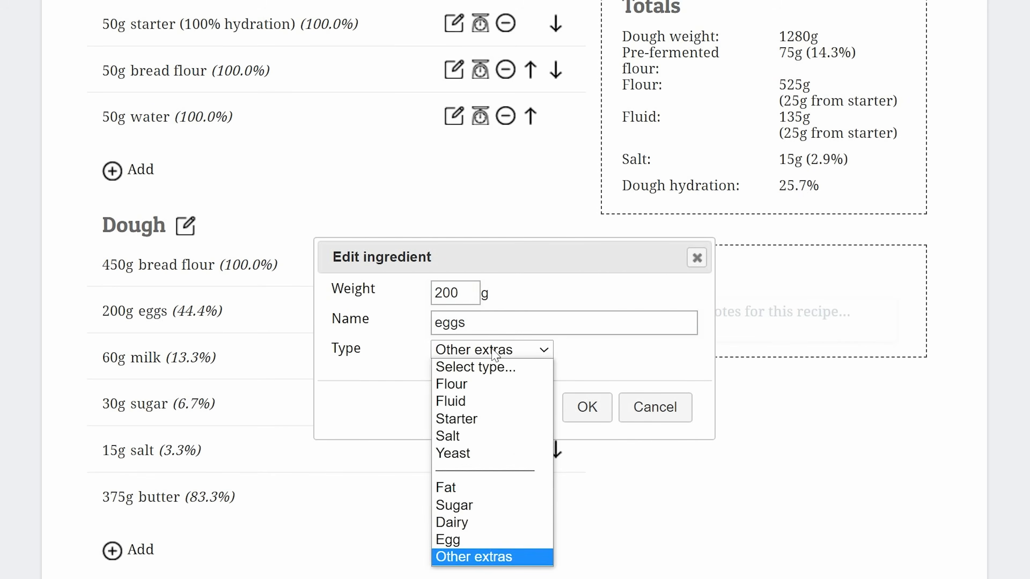
{"action": "left_click", "coordinate": [515, 541]}
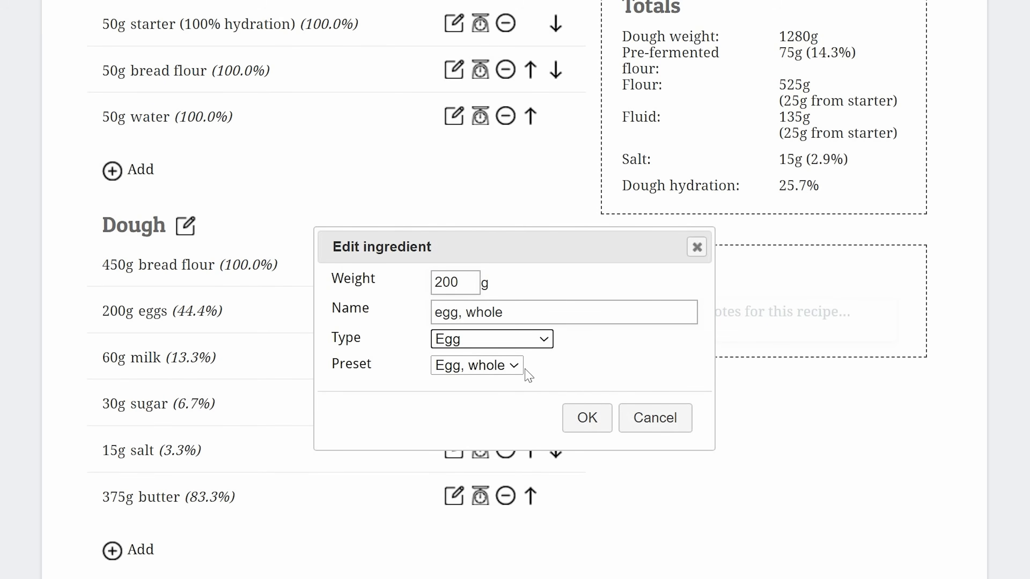
{"action": "left_click", "coordinate": [490, 365]}
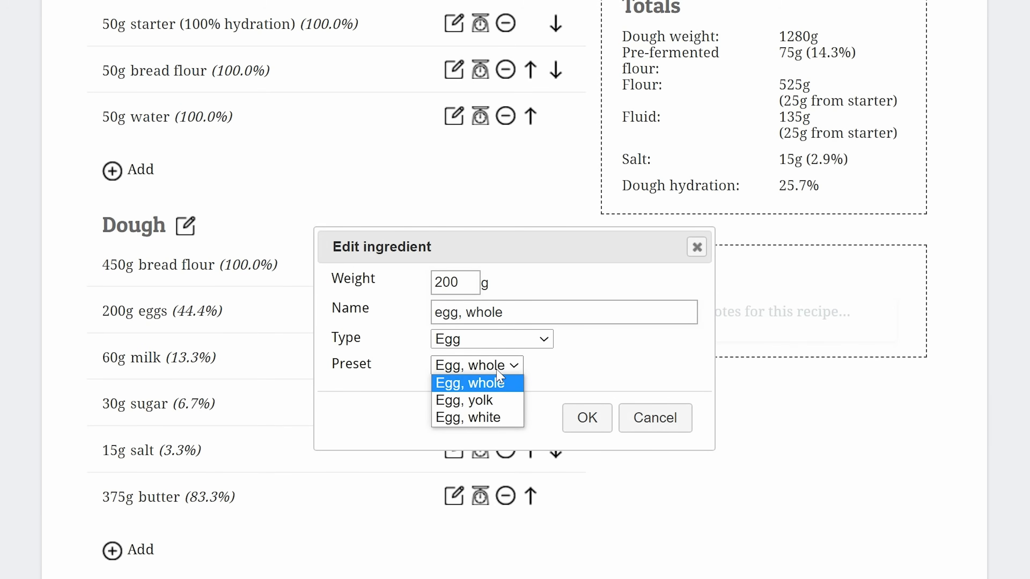
{"action": "left_click", "coordinate": [507, 385]}
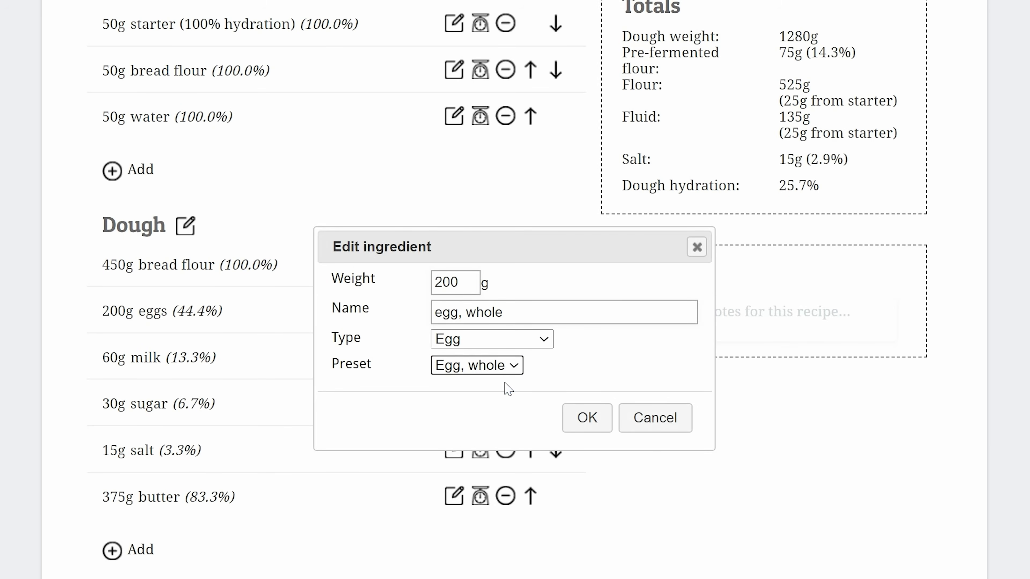
{"action": "left_click", "coordinate": [608, 422]}
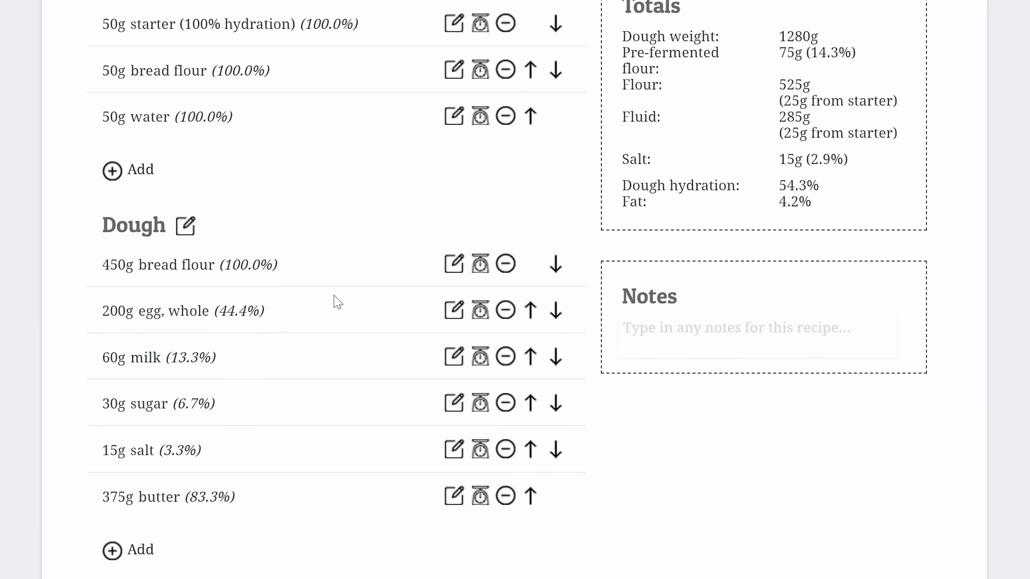
Change the dough's 60 g milk to the Dairy type with the "Whole milk (3.5%)" preset
{"action": "left_click", "coordinate": [457, 361]}
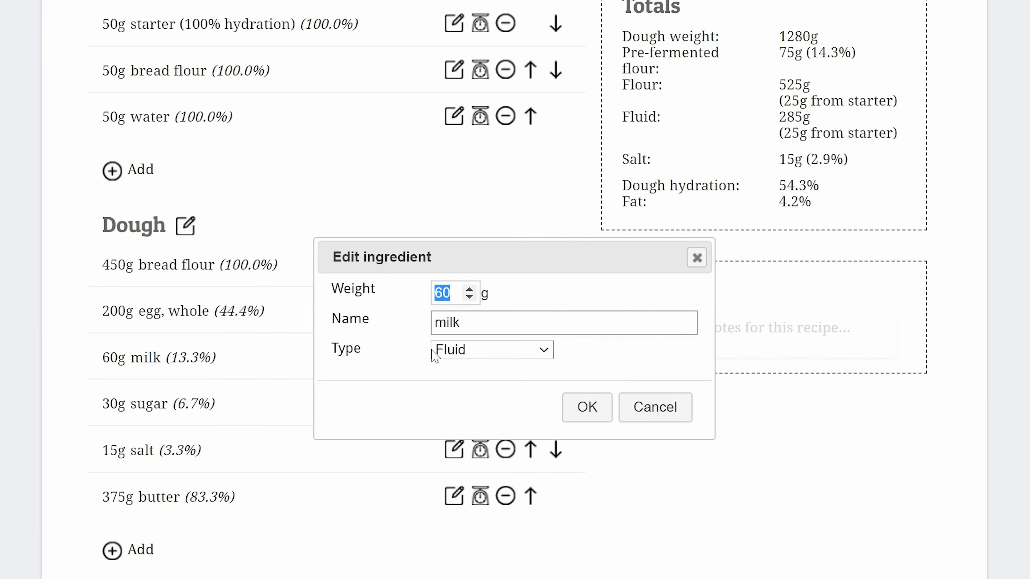
{"action": "left_click", "coordinate": [461, 357]}
{"action": "left_click", "coordinate": [486, 522]}
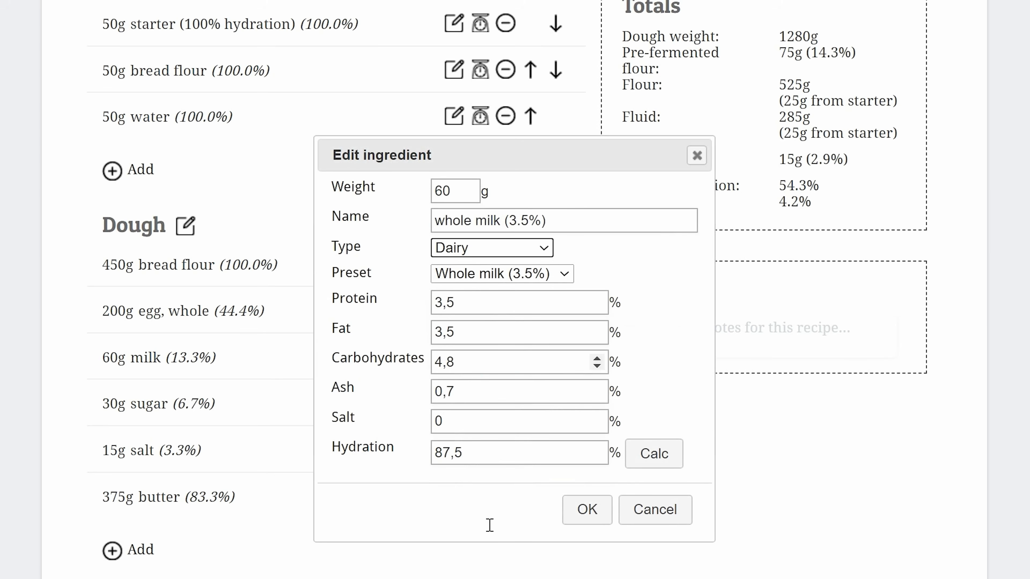
{"action": "left_click", "coordinate": [499, 278]}
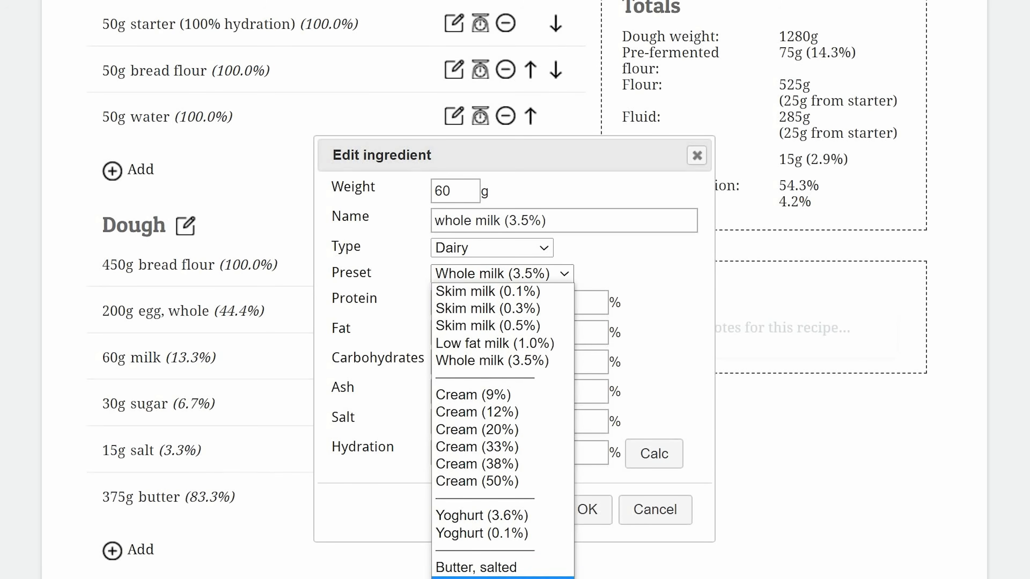
{"action": "left_click", "coordinate": [526, 367]}
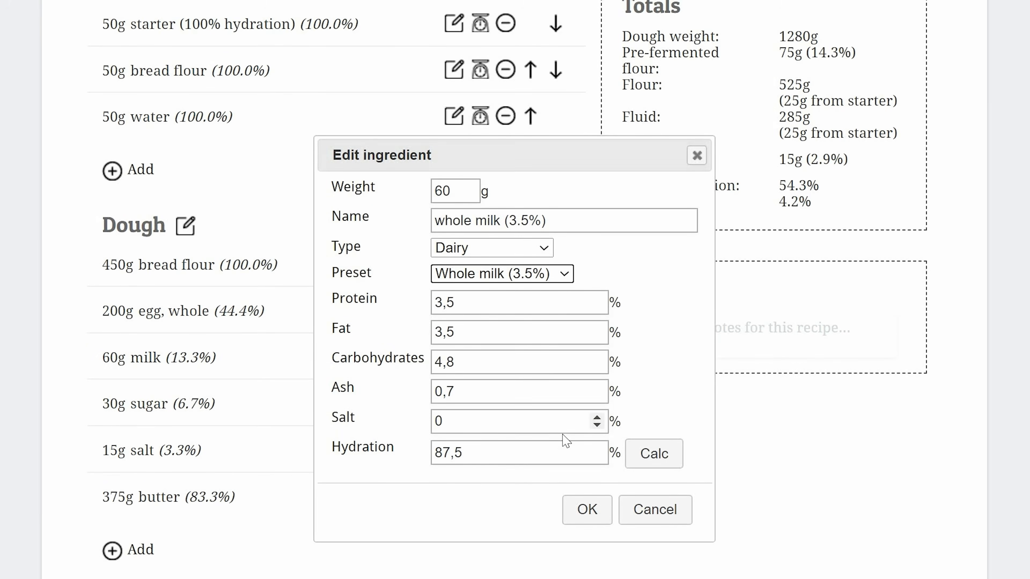
{"action": "left_click", "coordinate": [591, 512]}
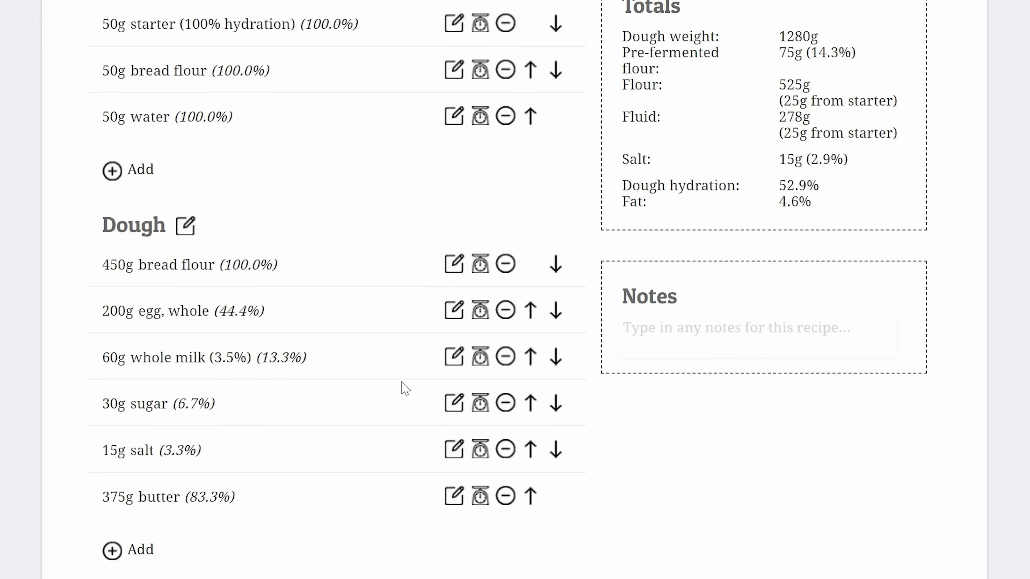
Change the dough's 375 g butter to the Dairy type with the "Butter, unsalted" preset
{"action": "left_click", "coordinate": [454, 496]}
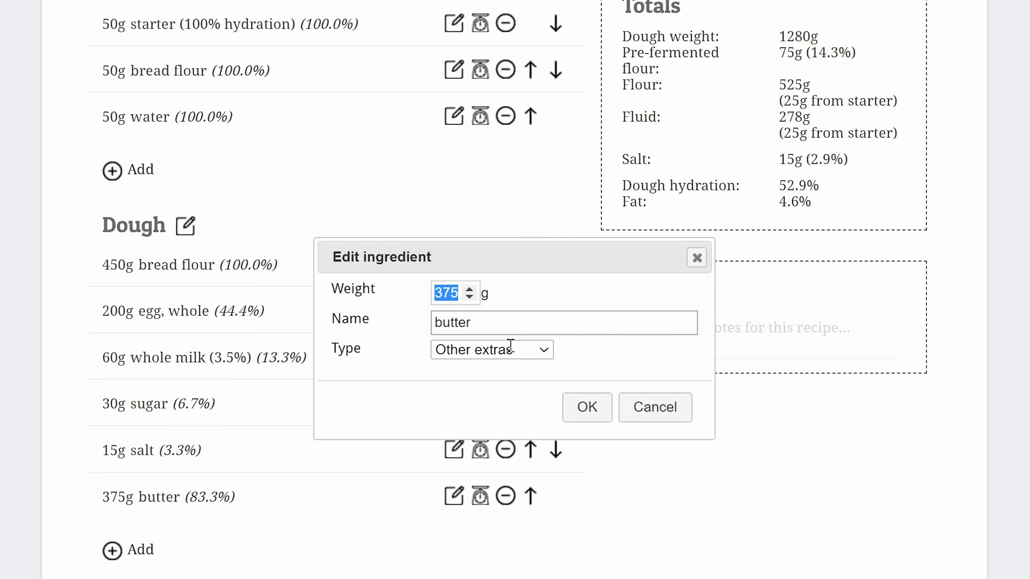
{"action": "left_click", "coordinate": [501, 352]}
{"action": "left_click", "coordinate": [510, 526]}
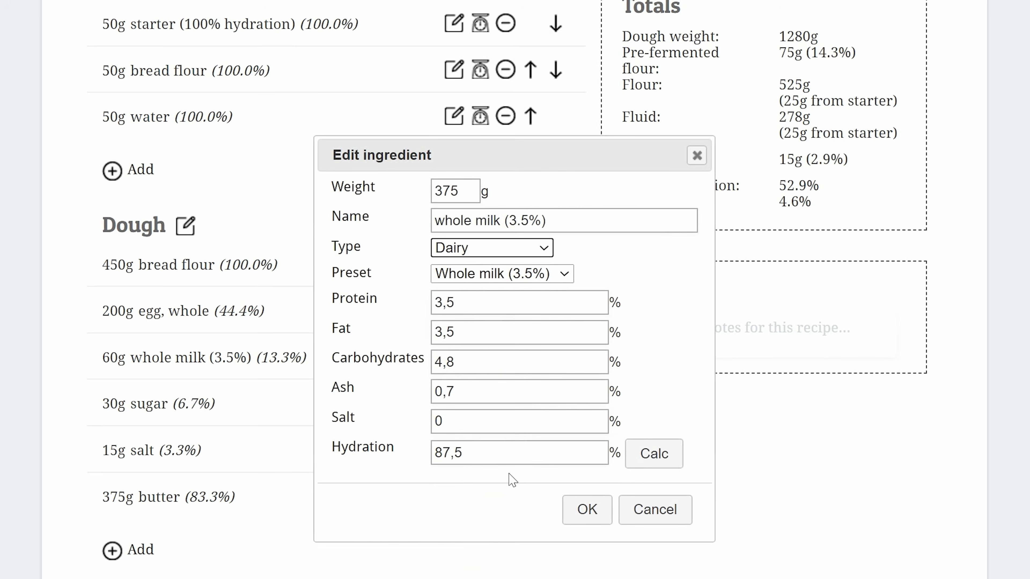
{"action": "left_click", "coordinate": [503, 280]}
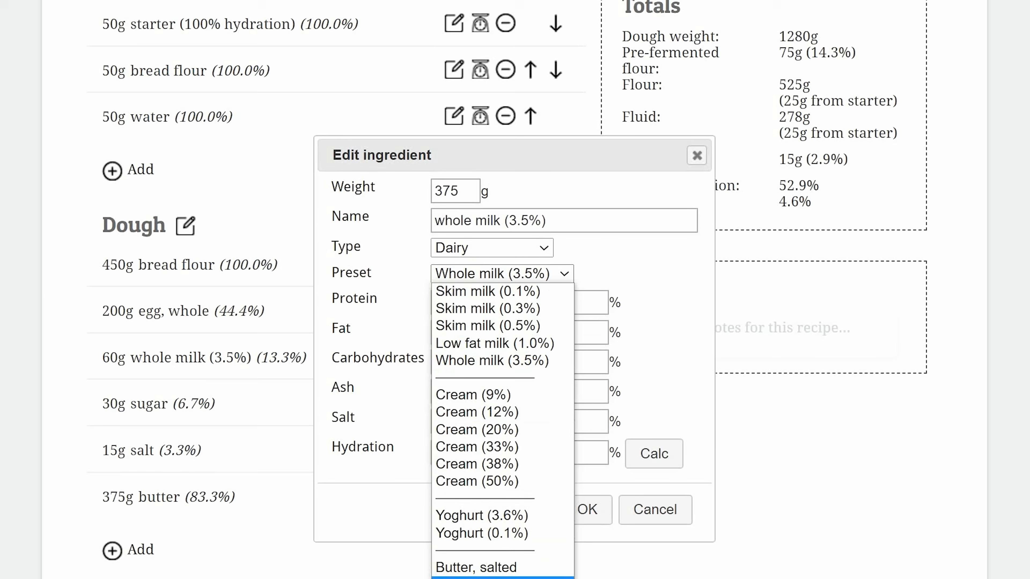
{"action": "left_click", "coordinate": [503, 577]}
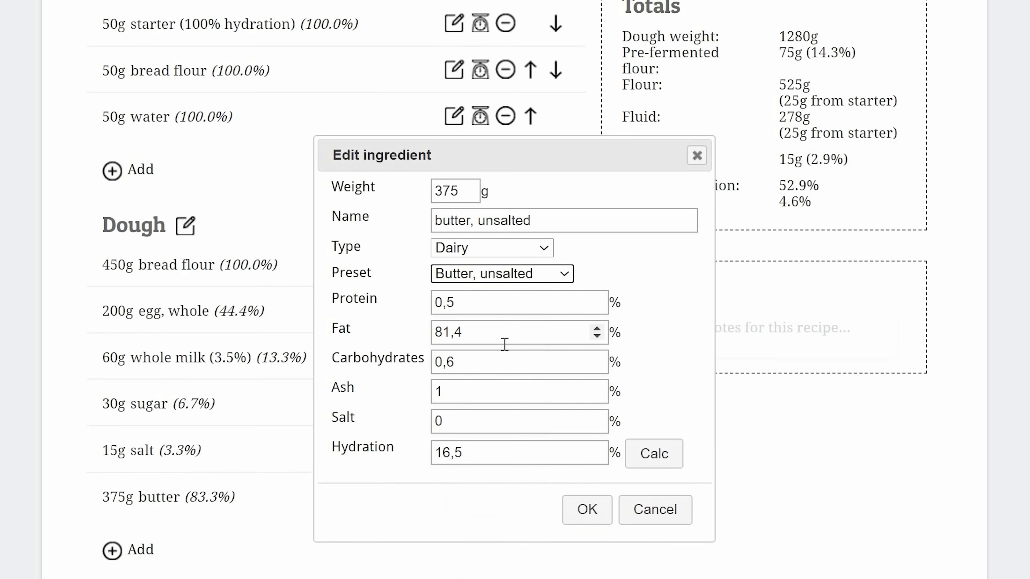
{"action": "left_click", "coordinate": [588, 509]}
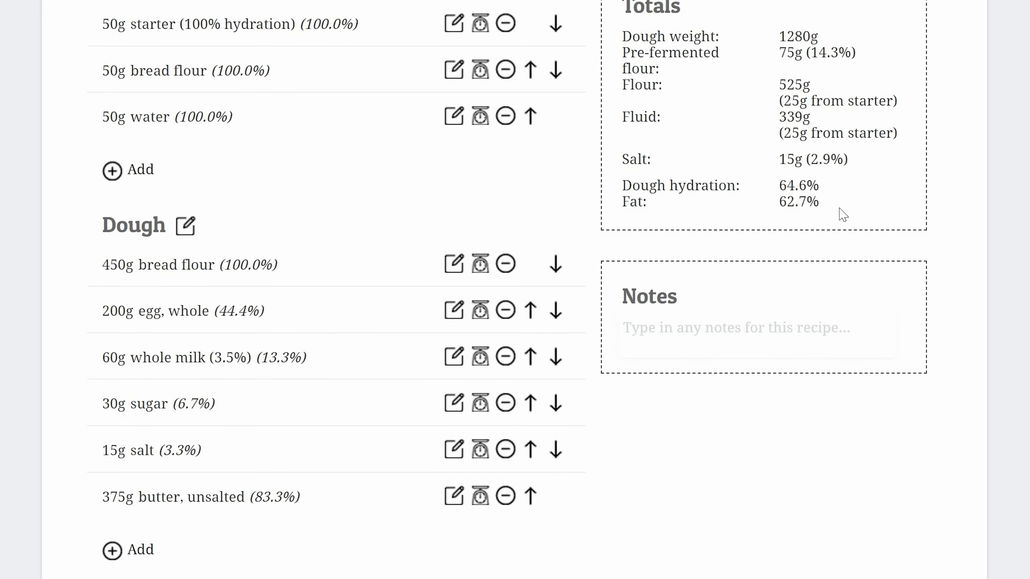
{"action": "scroll", "coordinate": [841, 213], "scroll_direction": "up", "scroll_amount": 2}
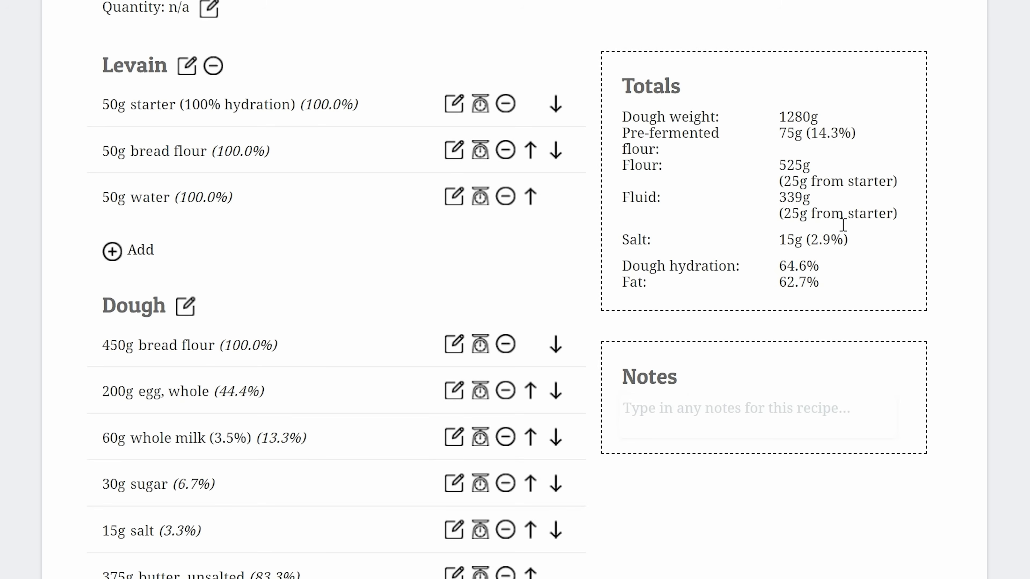
{"action": "scroll", "coordinate": [839, 225], "scroll_direction": "up", "scroll_amount": 2}
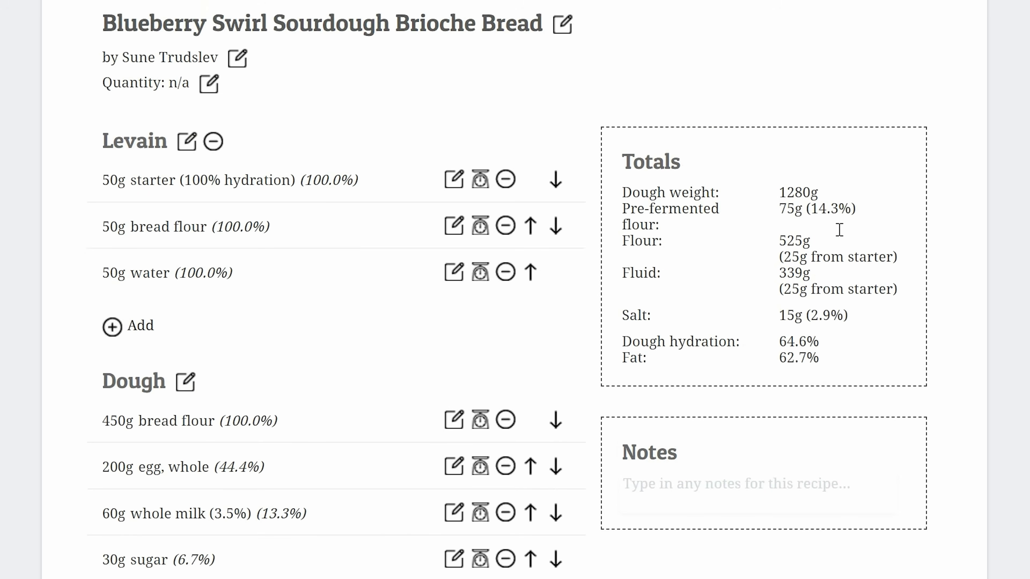